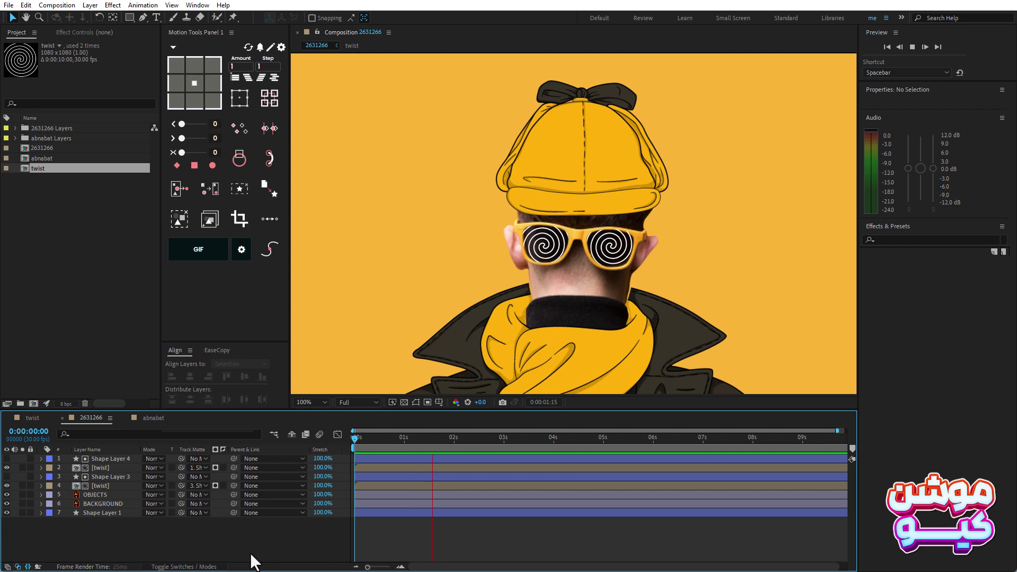
Step: Open the nested twist composition and delete its spiral shape layer
double_click(100, 466)
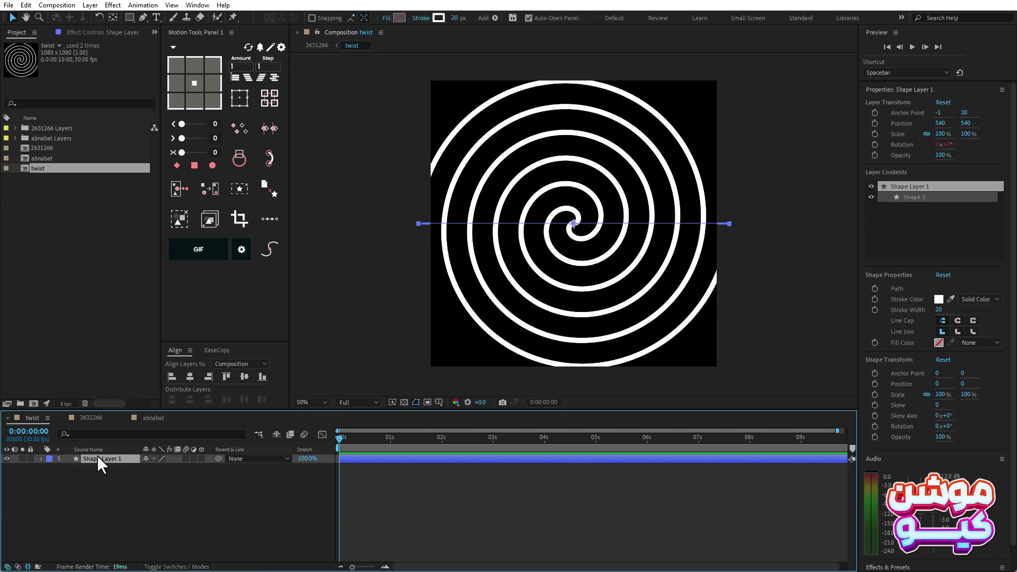
key("Delete")
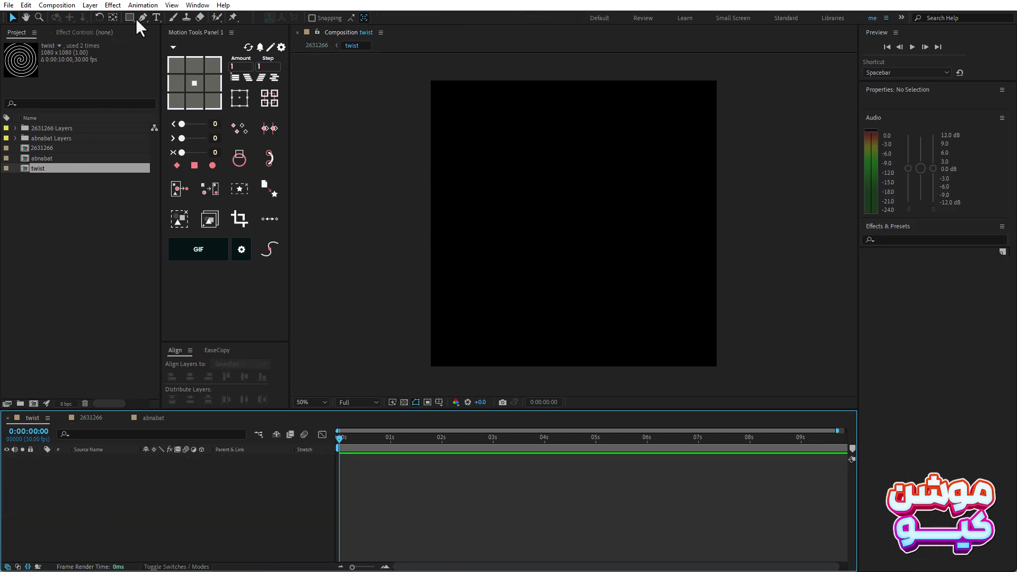
Step: Draw a straight horizontal line with the Pen tool, extending past both composition edges, and center it in the composition
left_click(142, 17)
left_click(412, 230)
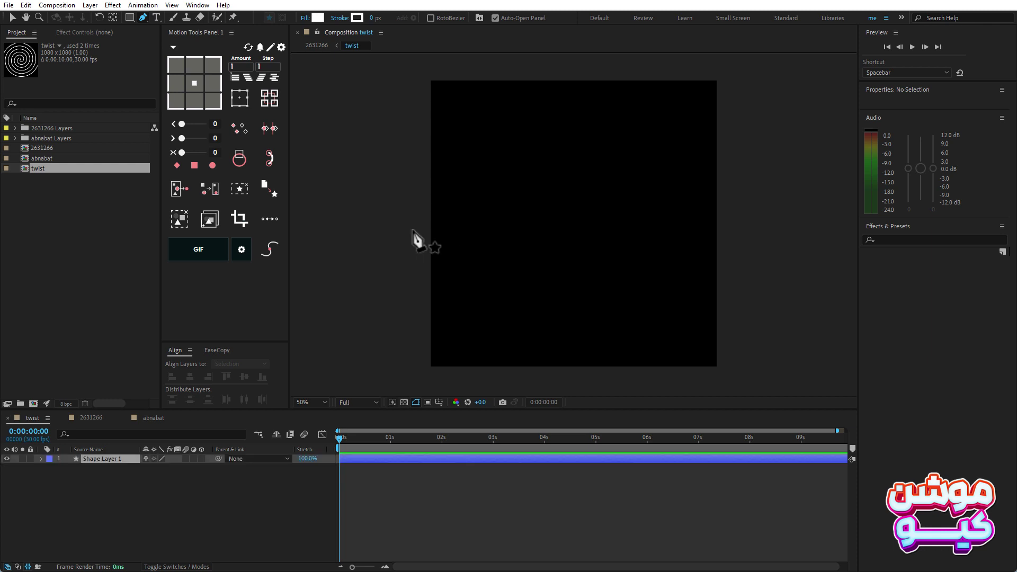
left_click(734, 229)
key("shift")
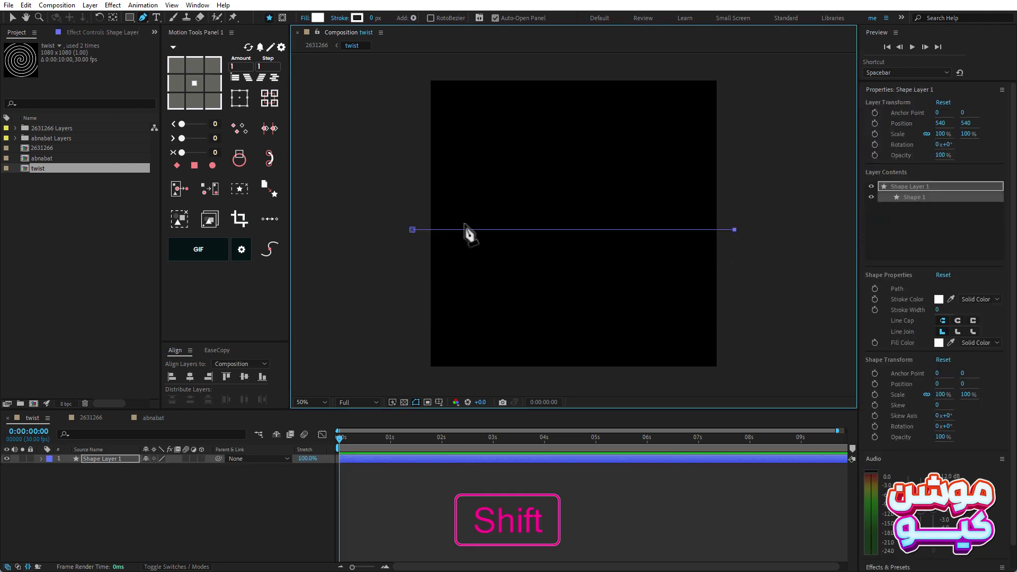
left_click(192, 376)
left_click(243, 377)
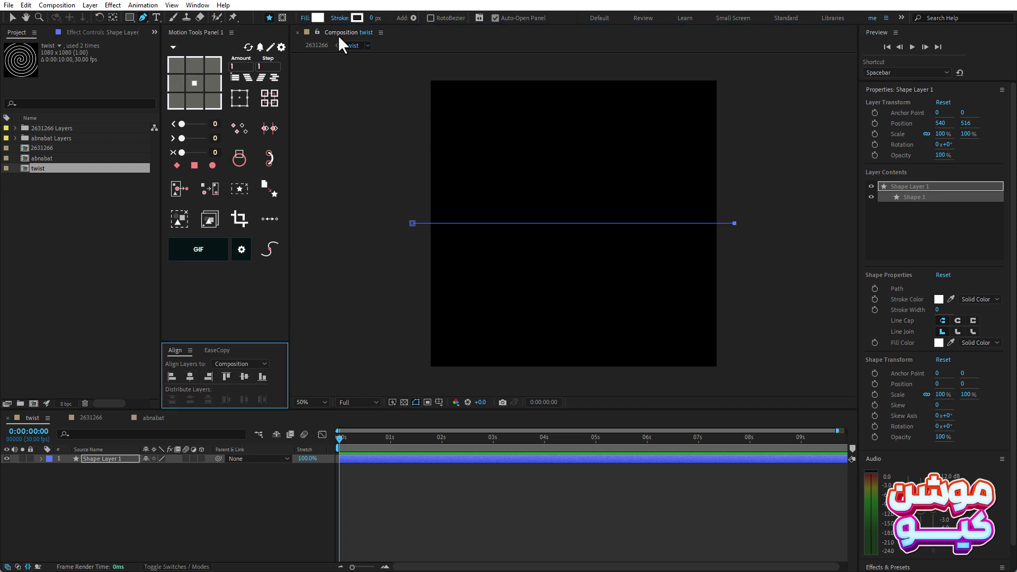
Step: Set the line's fill to none and its stroke width to 20 px
left_click(305, 18)
left_click(454, 250)
left_click(491, 307)
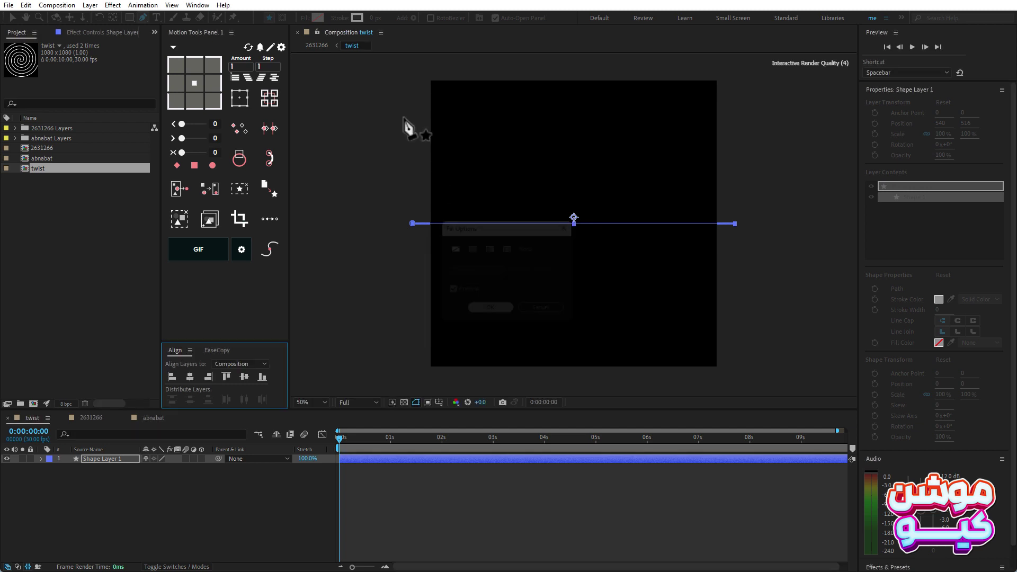
left_click(373, 19)
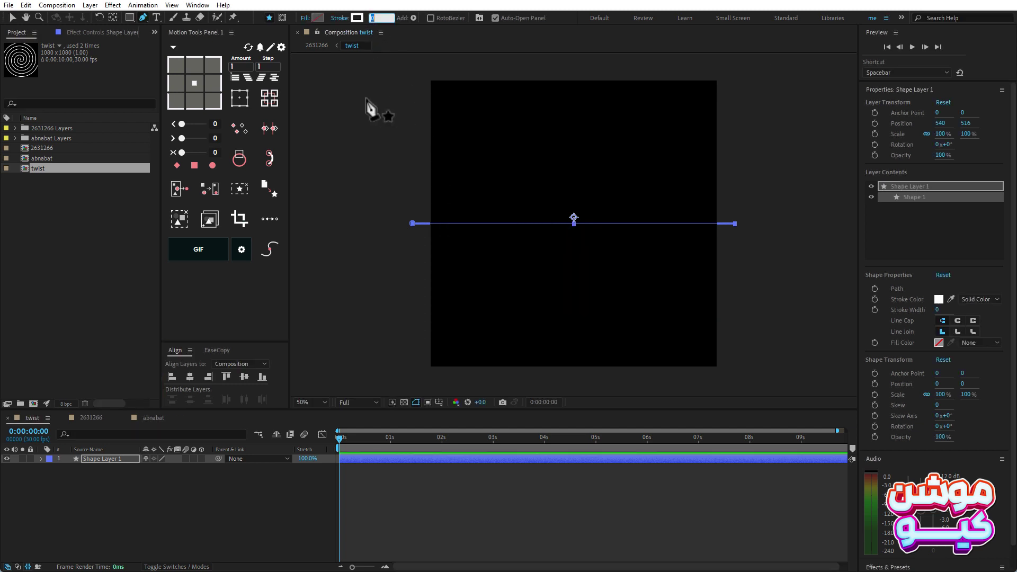
type("20")
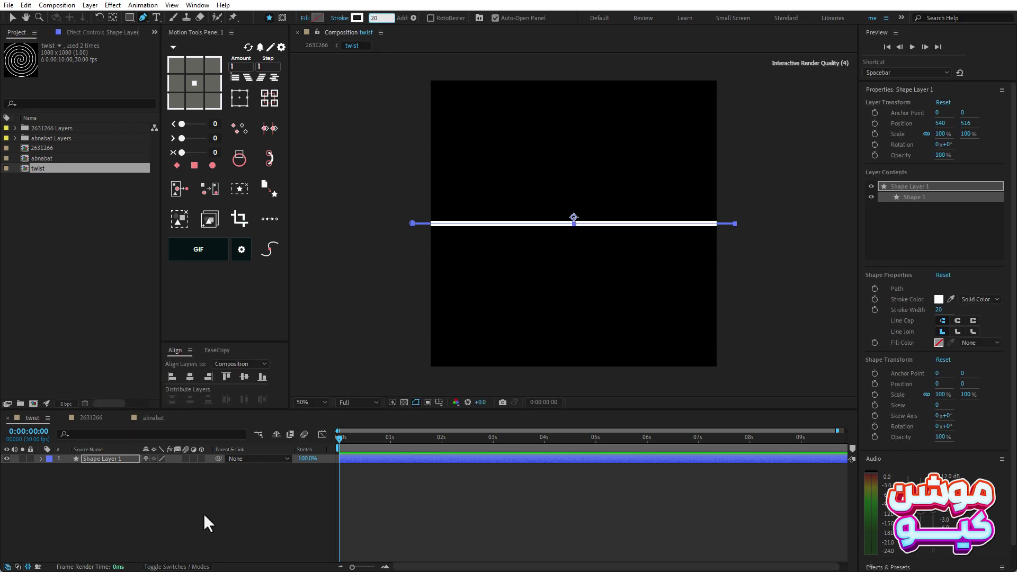
Step: Center the line layer's anchor point and give its stroke a round line cap
left_click(203, 513)
left_click(109, 456)
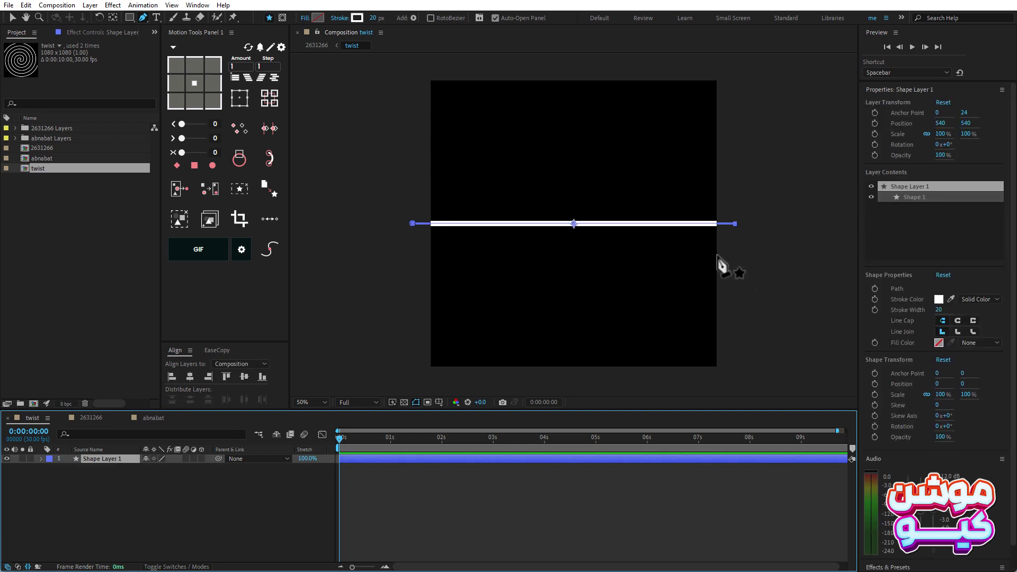
left_click(957, 320)
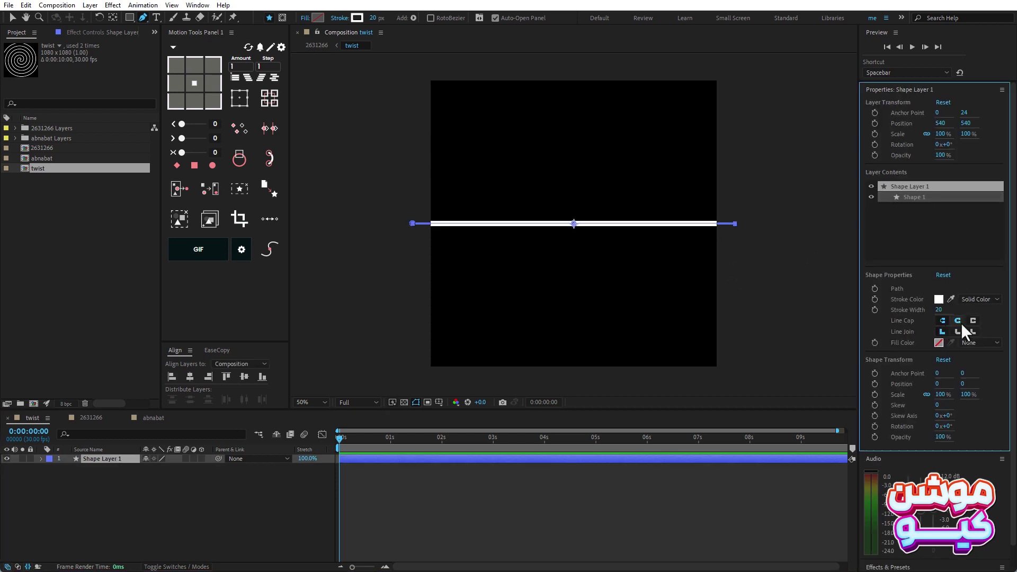
Step: Add a Twist operator to the line's shape layer and raise its angle to 98
left_click(39, 459)
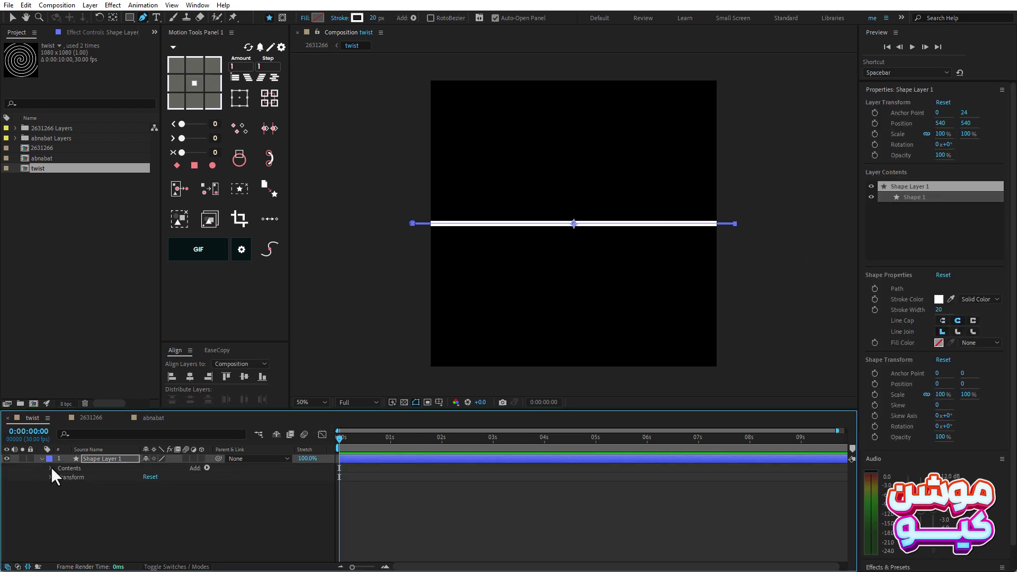
left_click(207, 469)
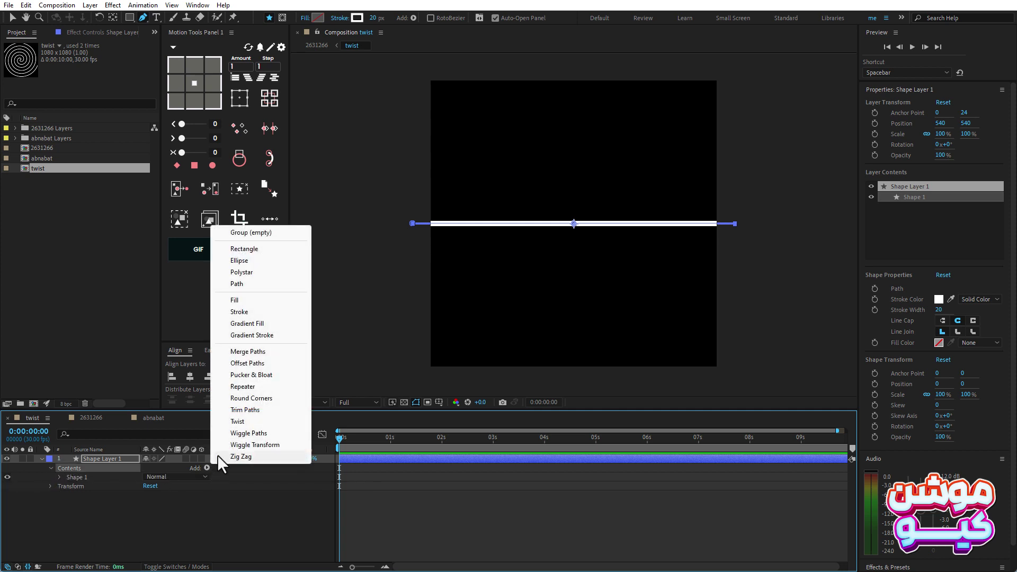
left_click(246, 420)
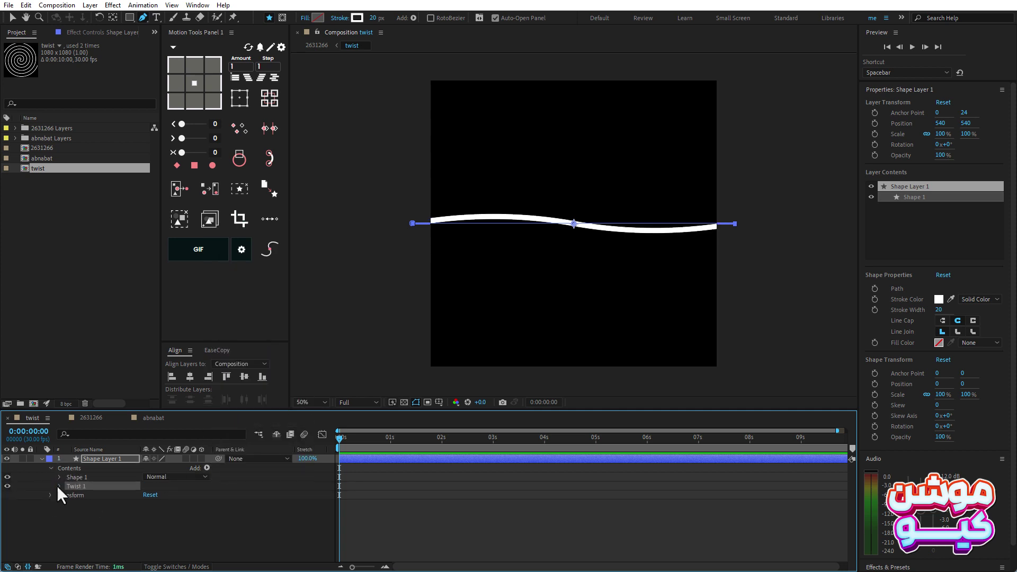
left_click(59, 487)
left_click_drag(144, 496, 188, 494)
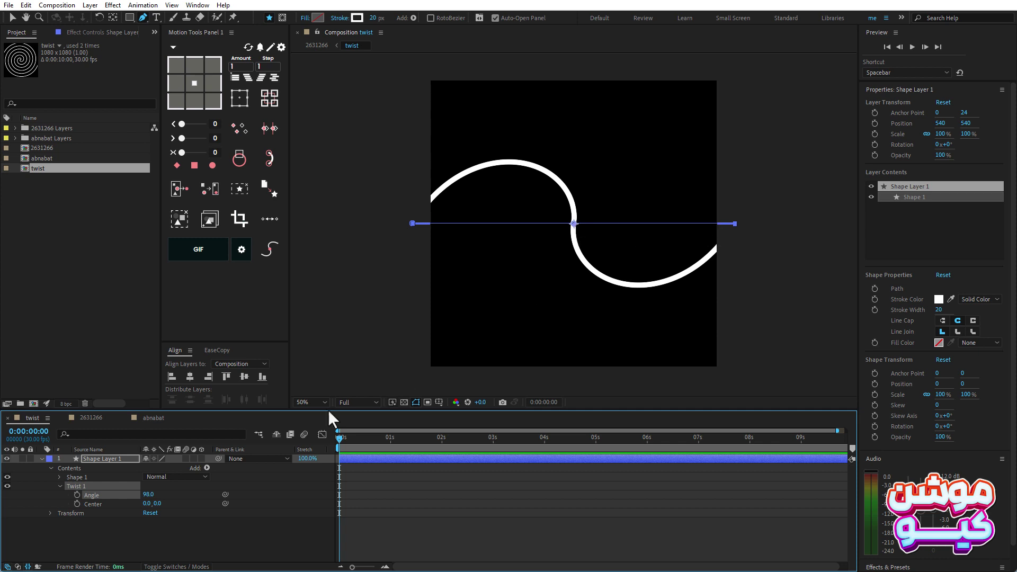
Step: Try offsetting the Twist center to 558, 0 and then to 0, 317, undoing each change
left_click_drag(149, 504, 434, 490)
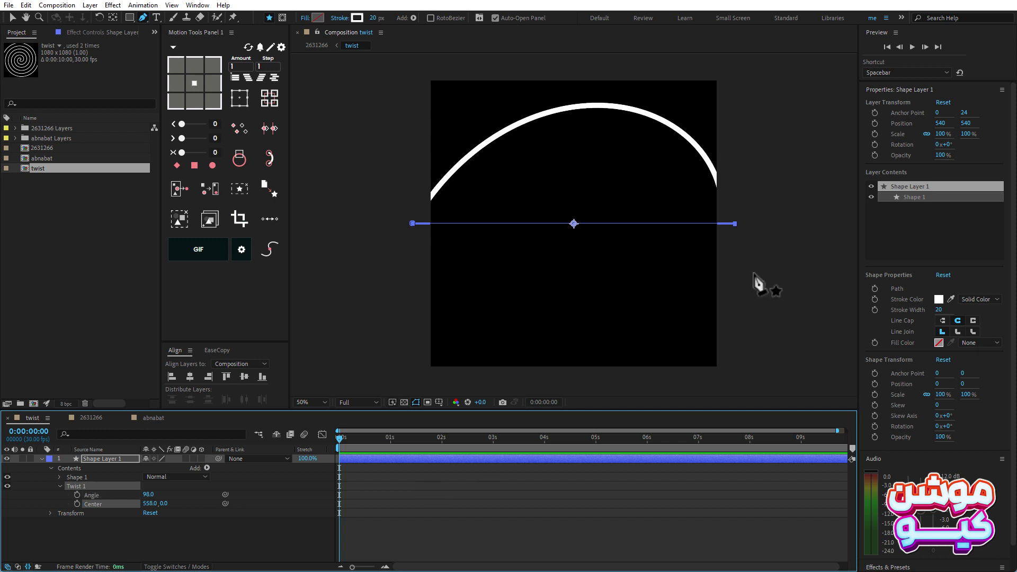
left_click(159, 513)
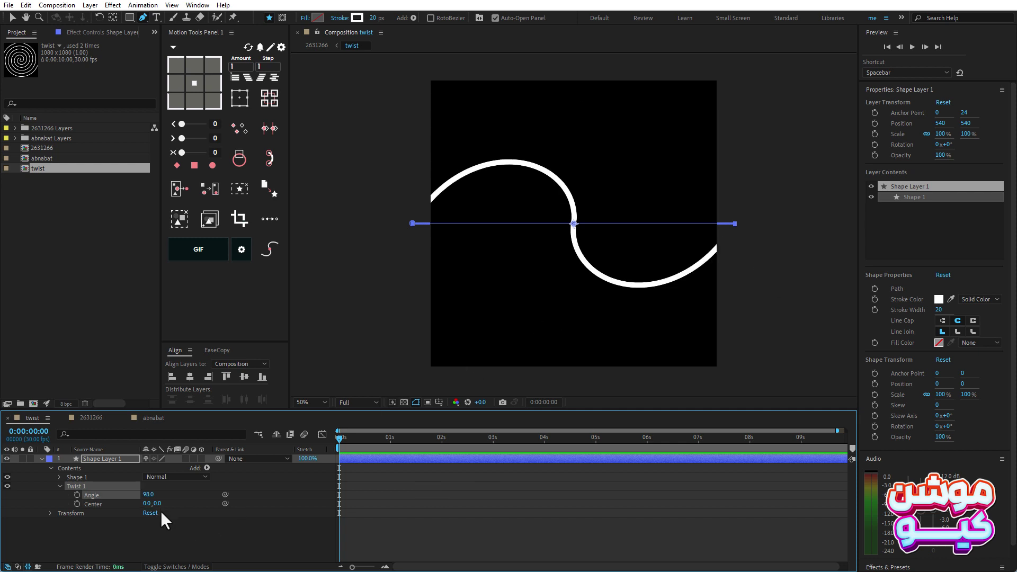
left_click_drag(158, 503, 324, 504)
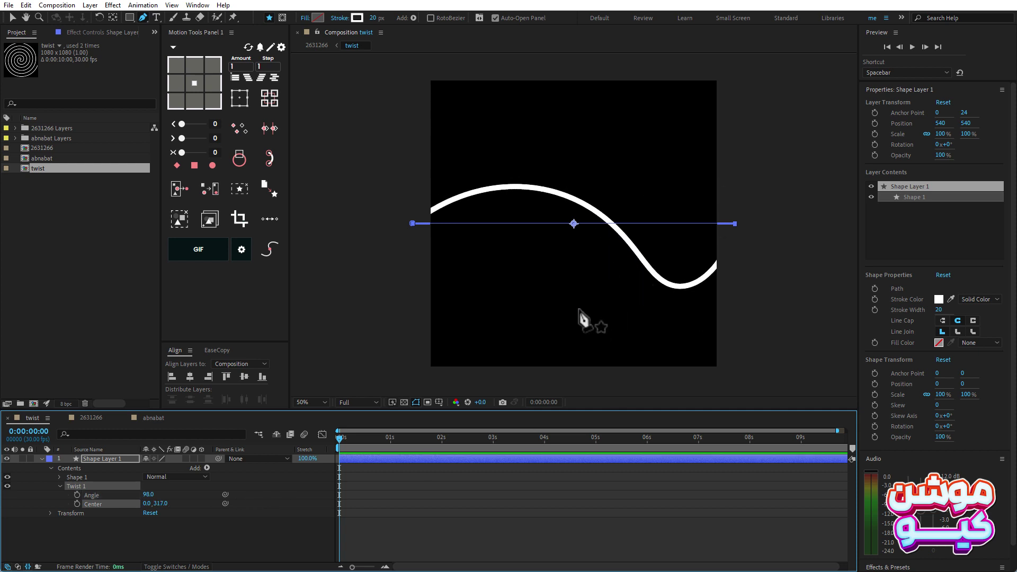
key("ctrl+z")
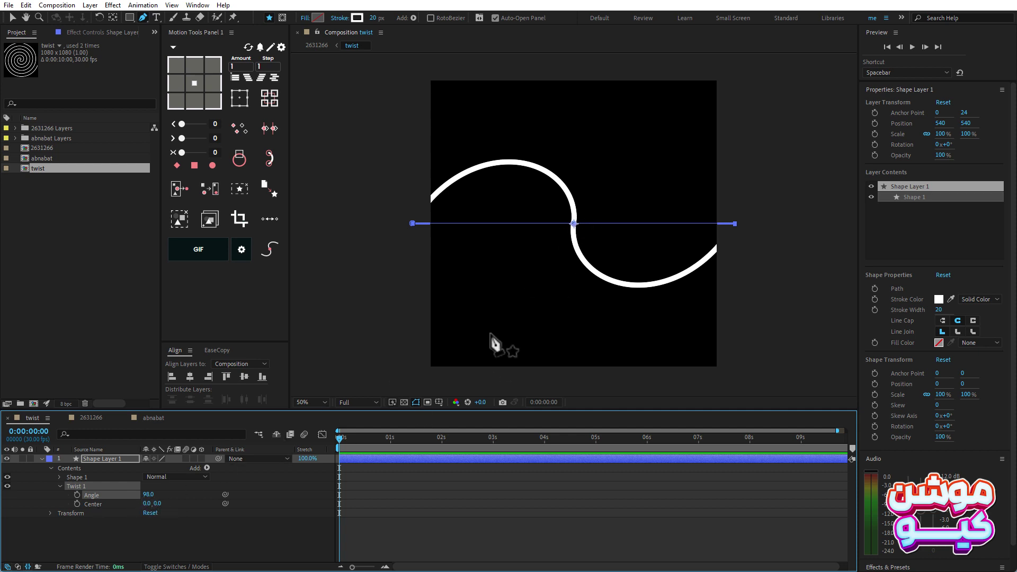
Step: Experiment with the spiral's tightness by raising the Twist angle to 1312, then lowering it to 802
left_click_drag(148, 495, 798, 498)
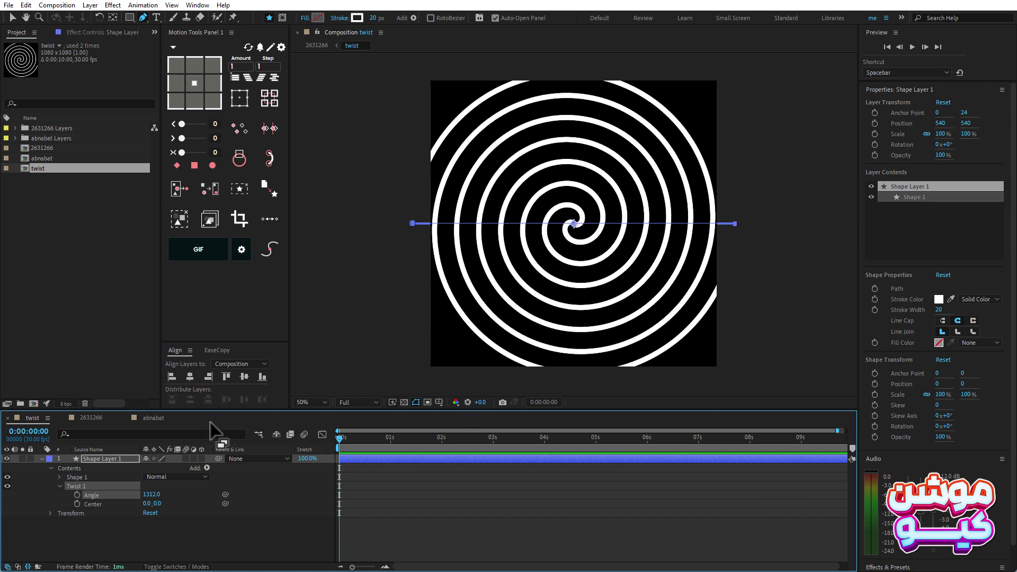
left_click(138, 498)
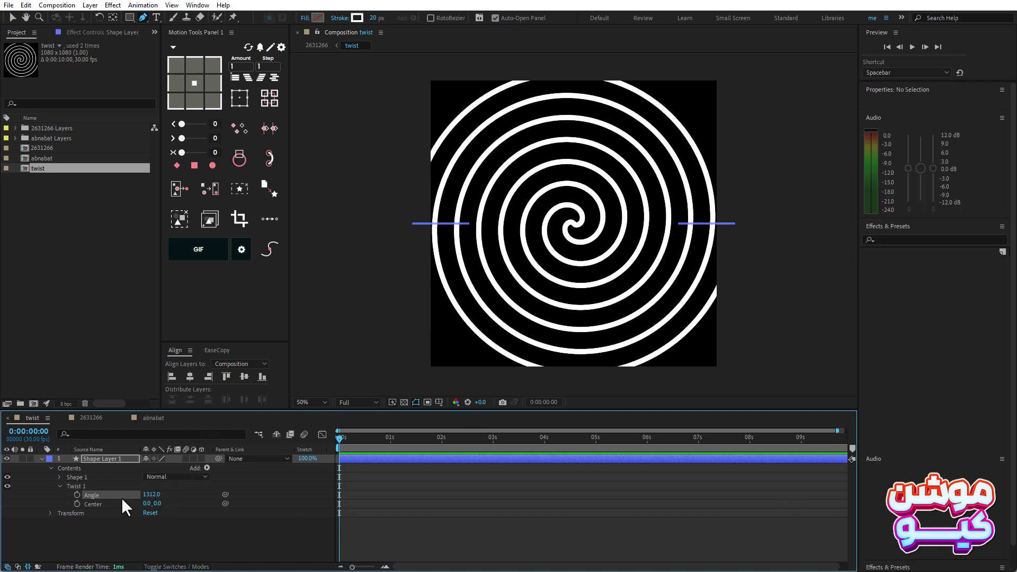
left_click_drag(149, 496, 1, 492)
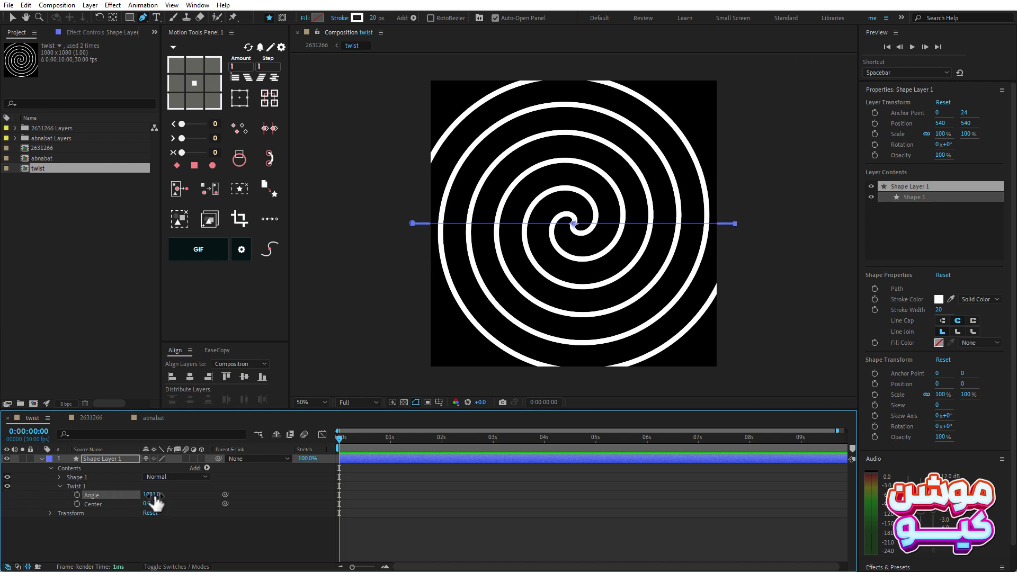
left_click_drag(152, 496, 29, 497)
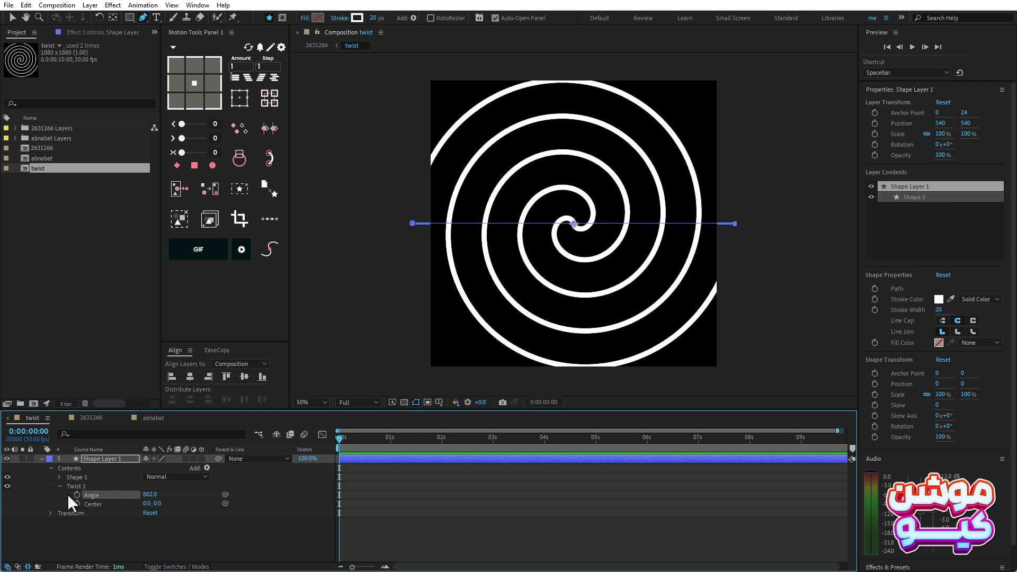
Step: Keyframe the Twist angle from 976 at the first frame to 1929 at 0:00:09:29 and preview the animation
left_click_drag(134, 496, 238, 495)
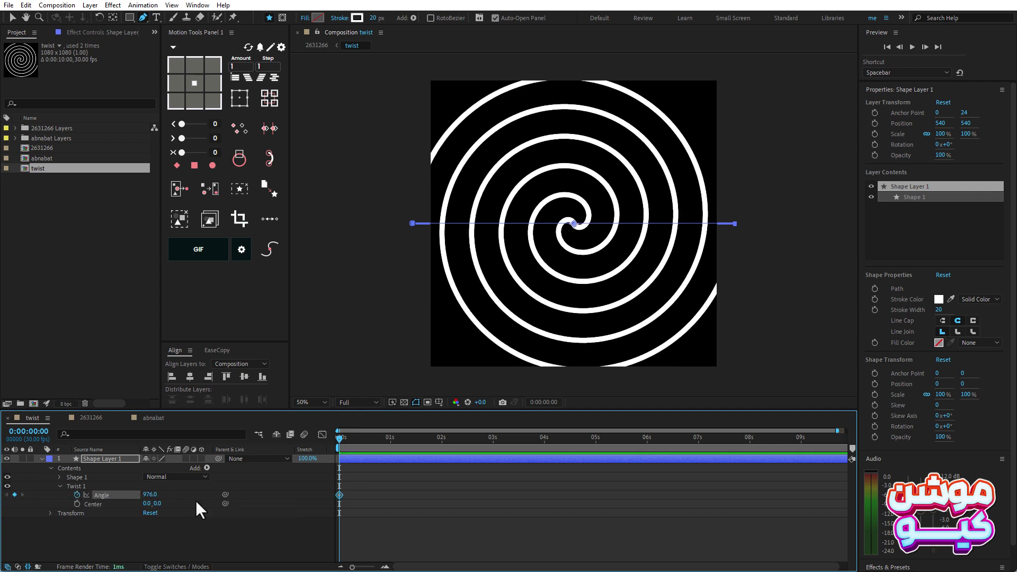
left_click_drag(341, 435, 881, 459)
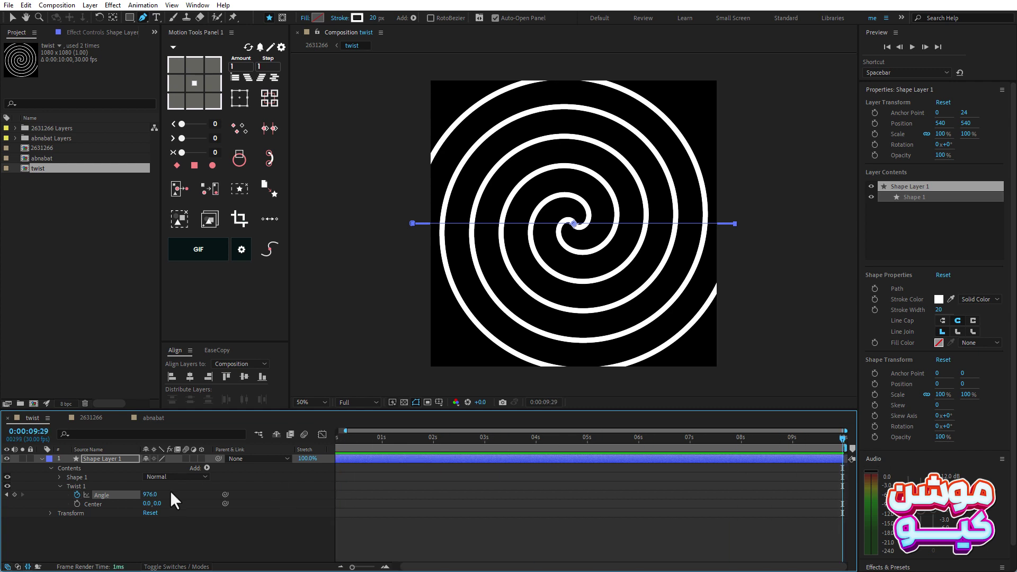
left_click_drag(151, 497, 659, 499)
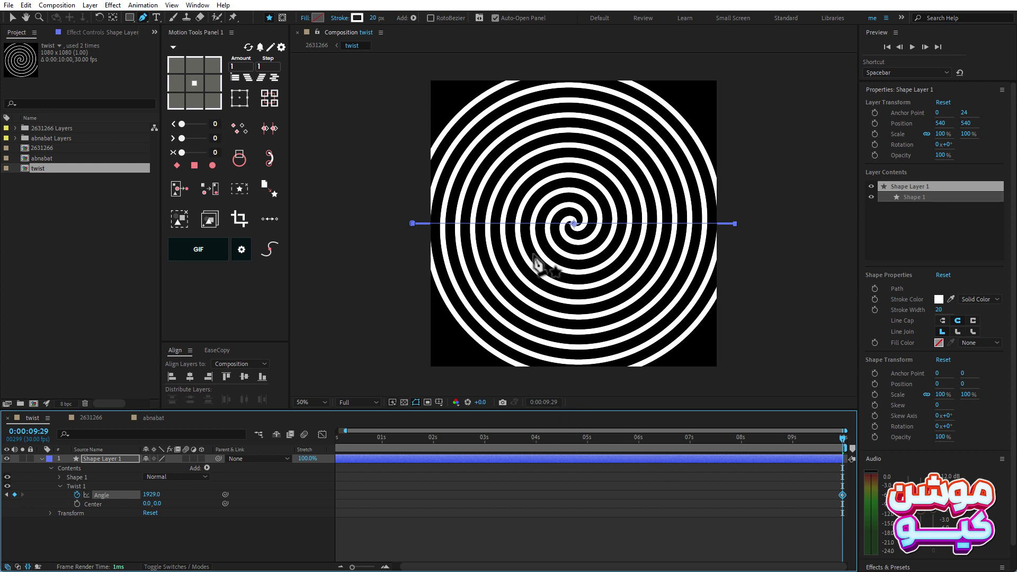
left_click_drag(354, 435, 739, 447)
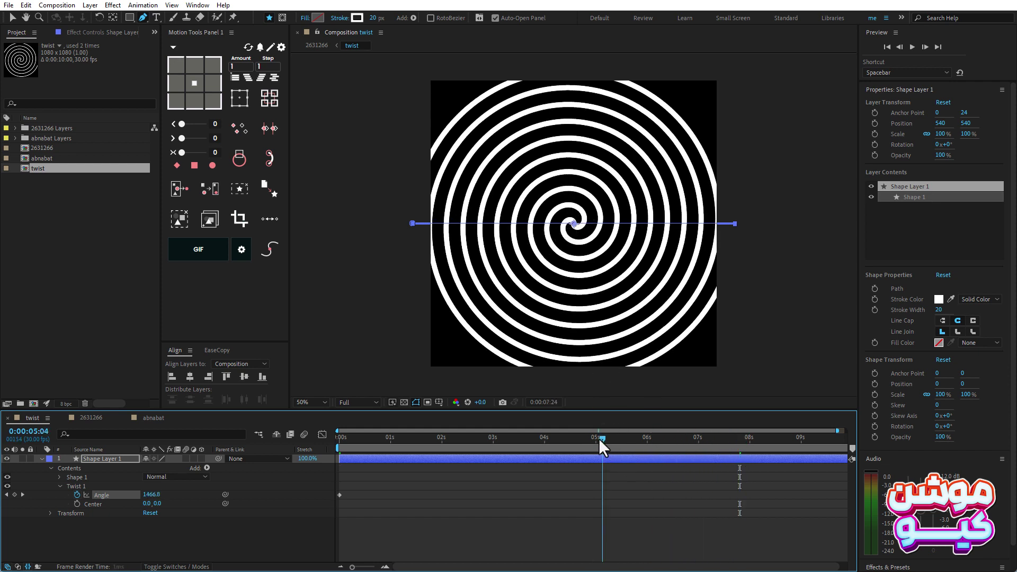
Step: Return to the first frame, remove the Twist angle keyframes and set the angle to 1429
left_click_drag(600, 441, 301, 435)
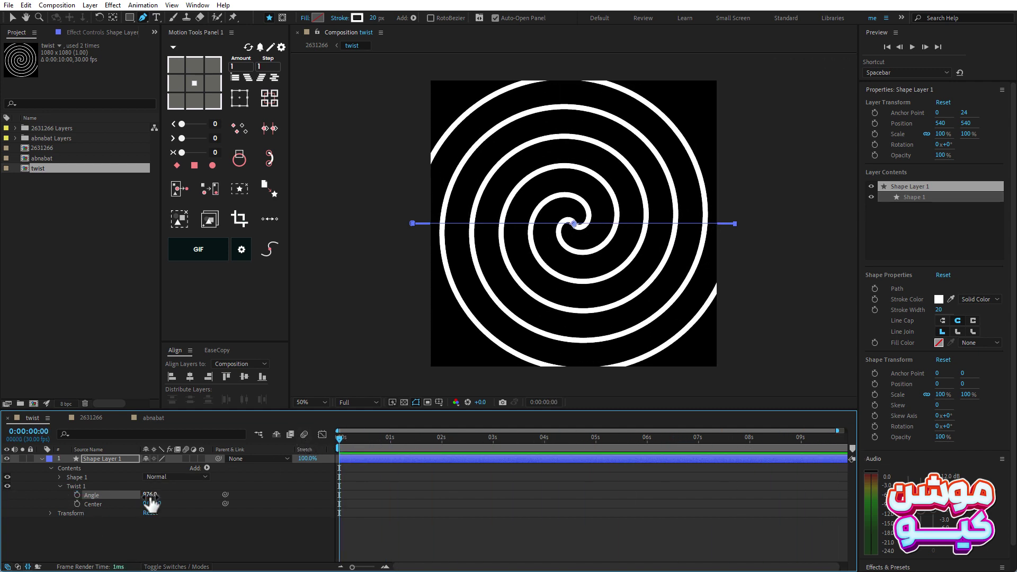
left_click_drag(159, 496, 380, 486)
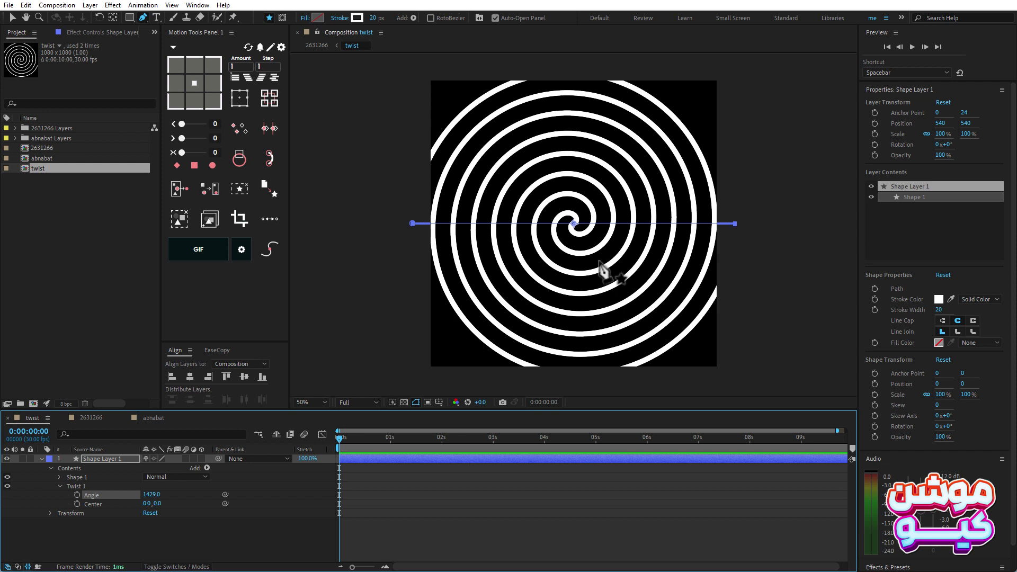
left_click(60, 487)
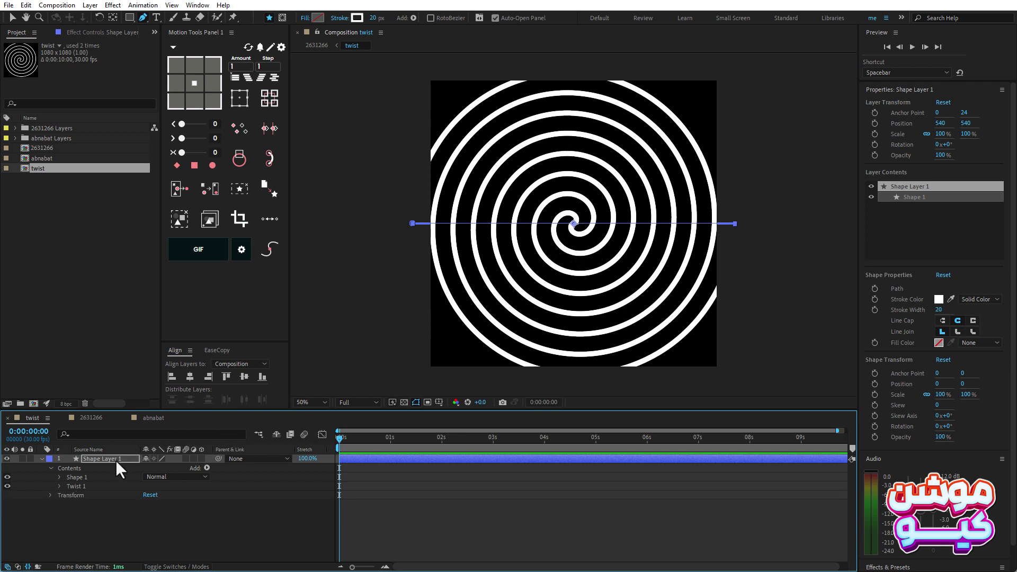
Step: Try rotating the spiral layer to 1x+165° and 1x+30°, then restore its rotation to 0°
key("r")
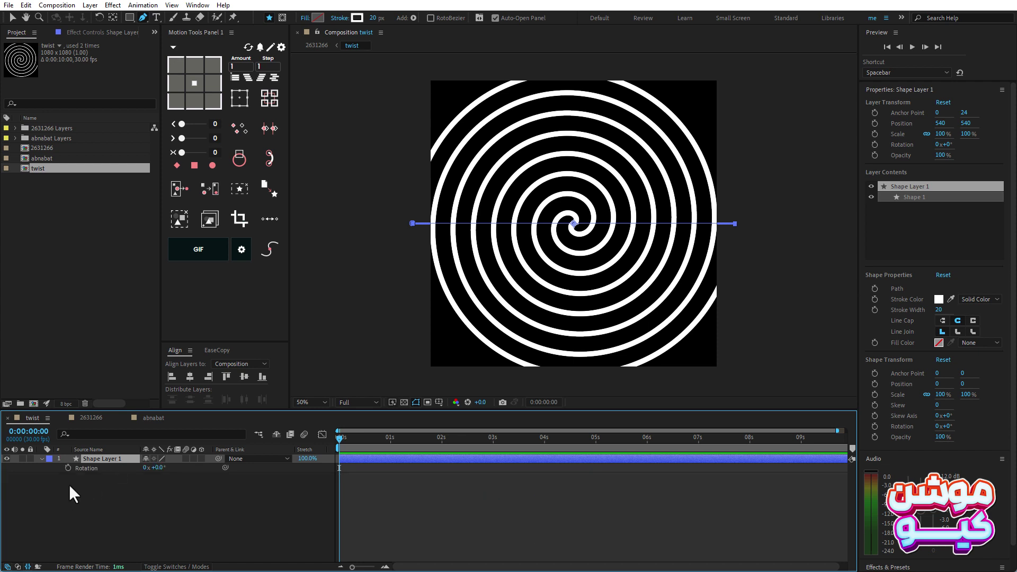
left_click_drag(161, 469, 436, 467)
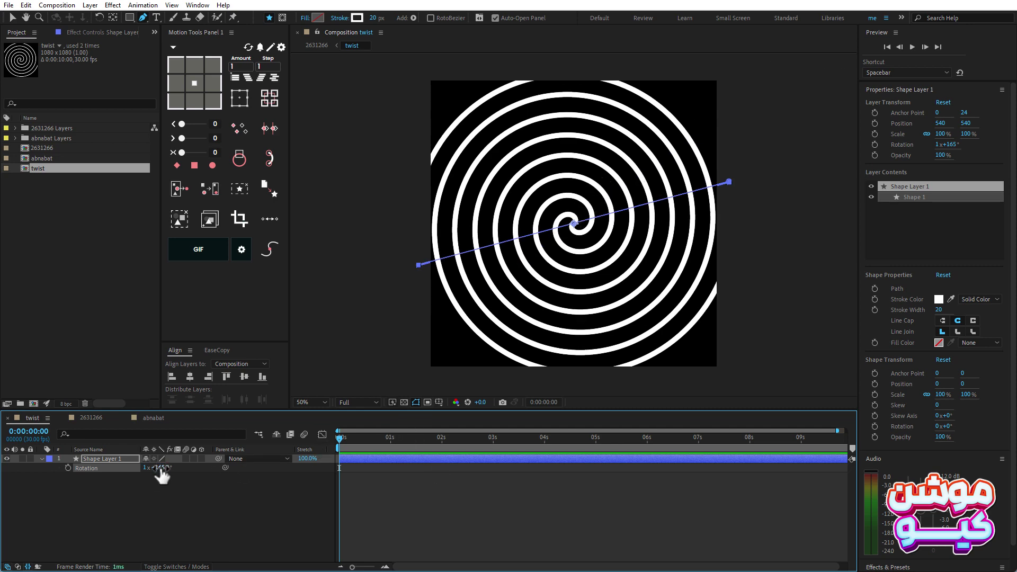
left_click_drag(159, 469, 90, 470)
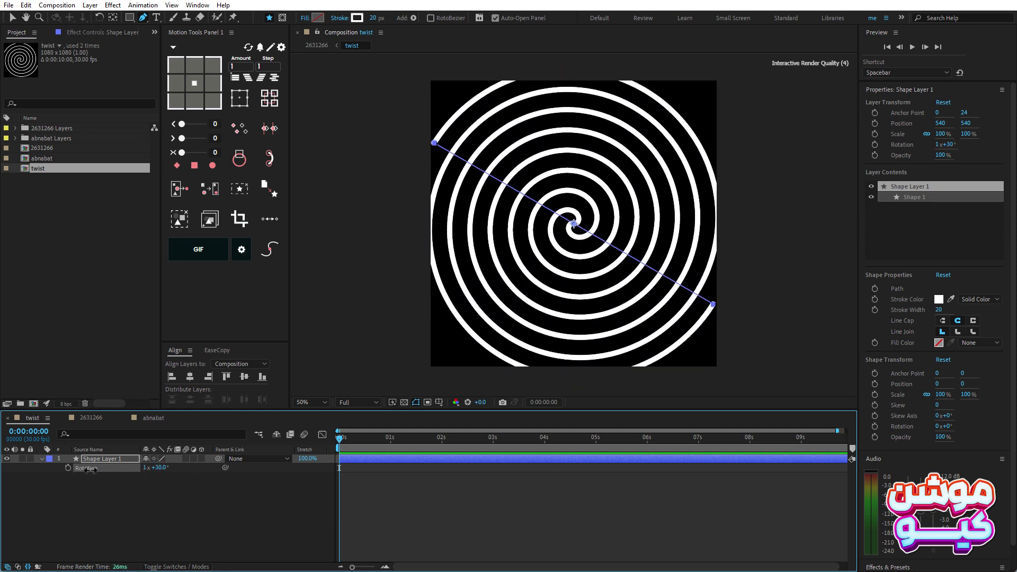
left_click(162, 484)
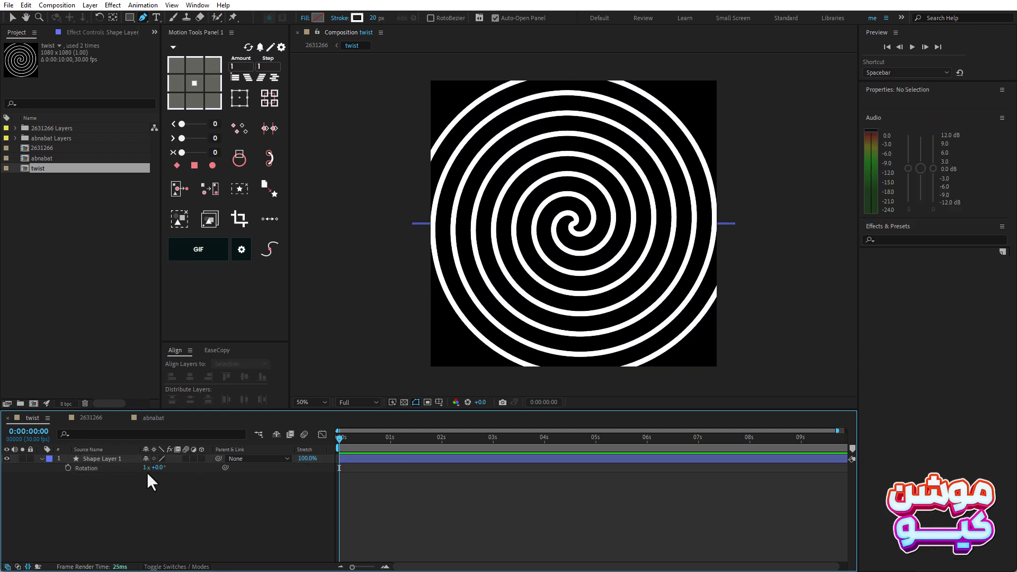
left_click(157, 489)
Step: Set the spiral shape layer's rotation to 37°
left_click(106, 460)
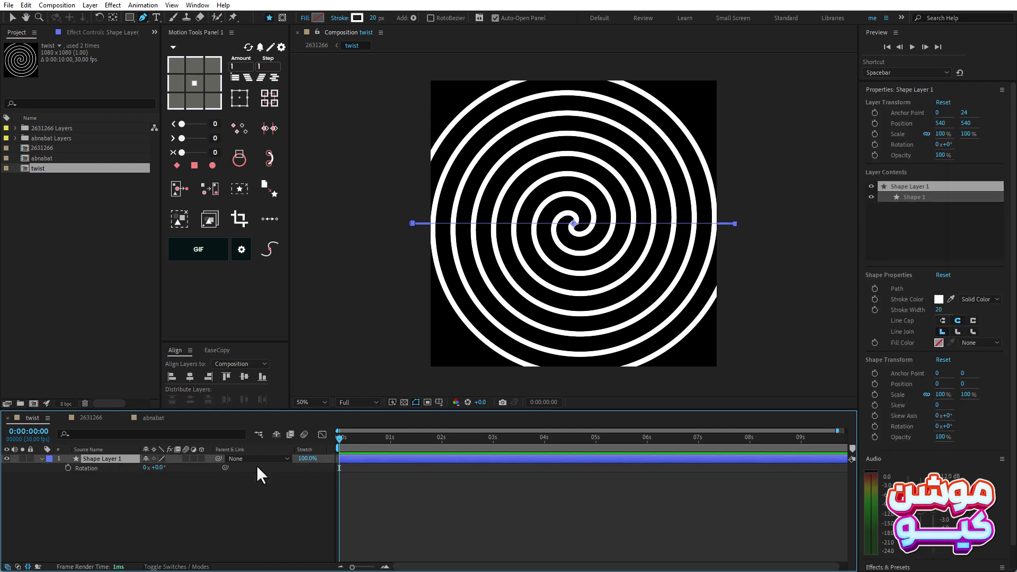
left_click_drag(159, 468, 178, 468)
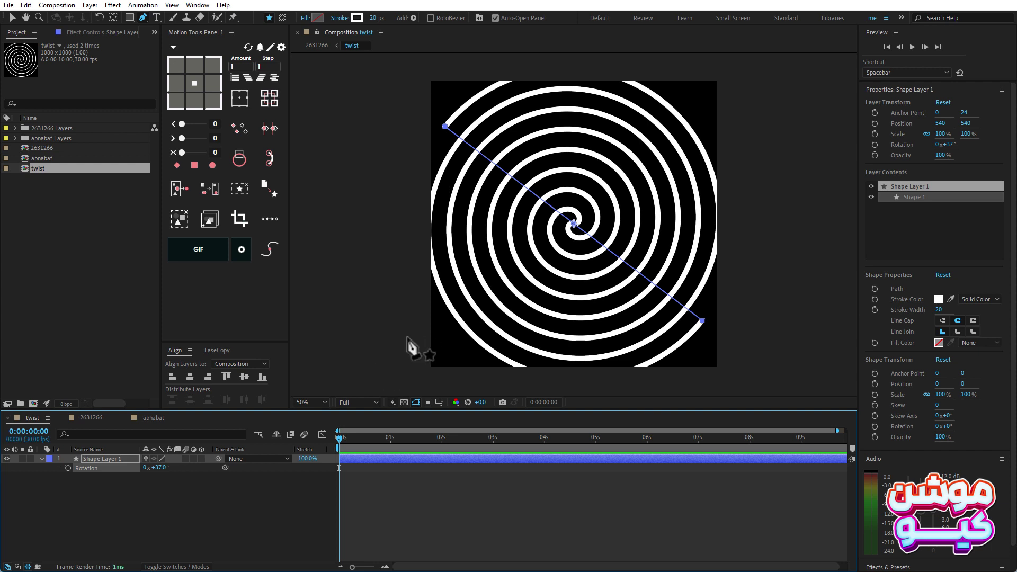
Step: Undo the last rotation change, drive the spiral layer's rotation with the expression time*100 and preview it
key("ctrl+z")
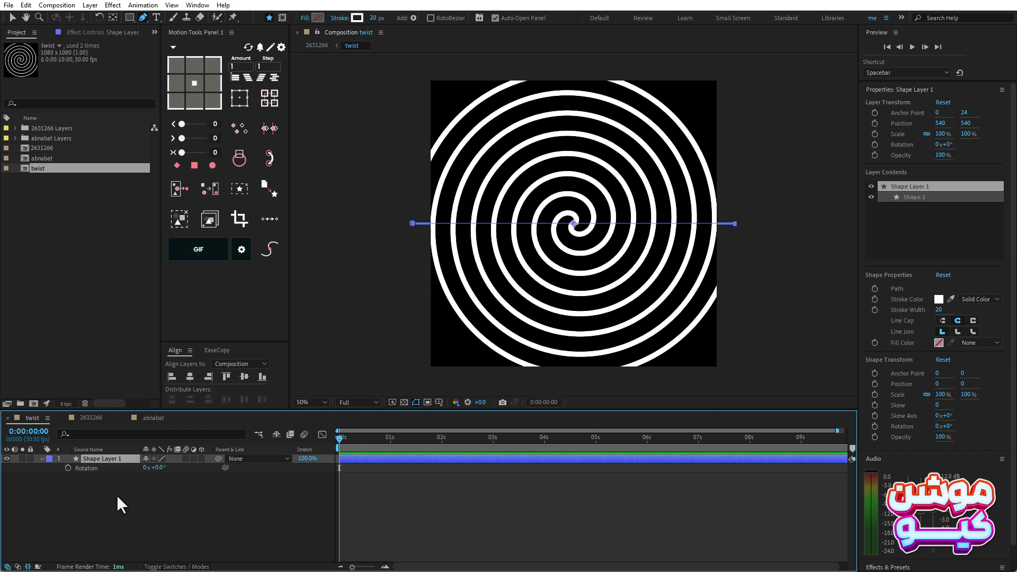
left_click(69, 468, "alt")
type("ti")
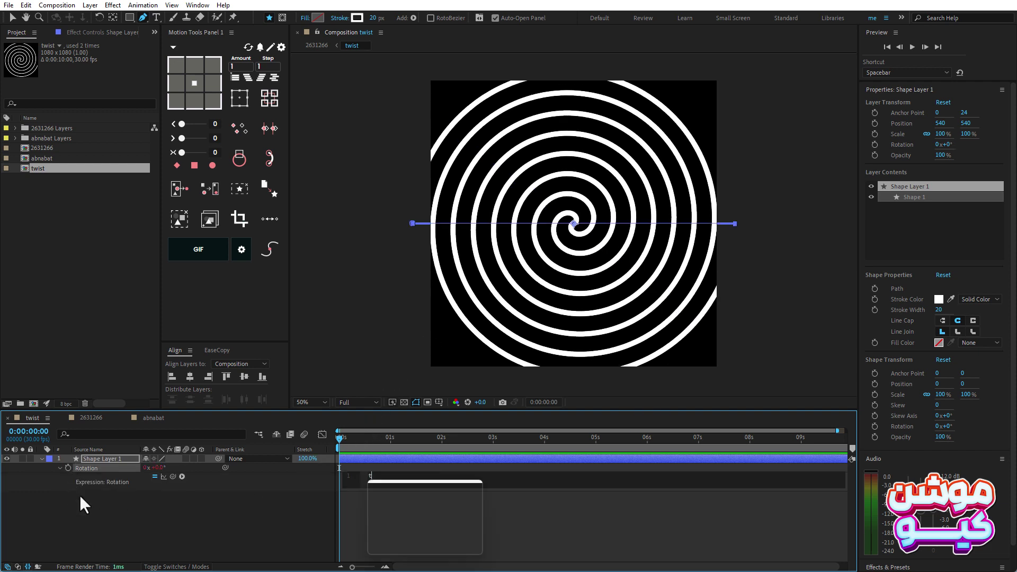
type("me")
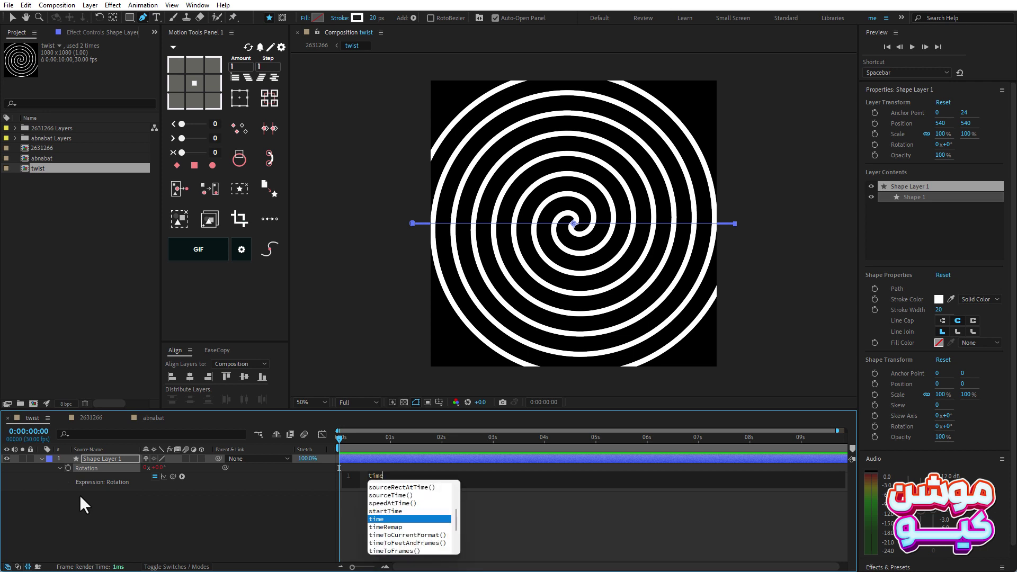
type("*")
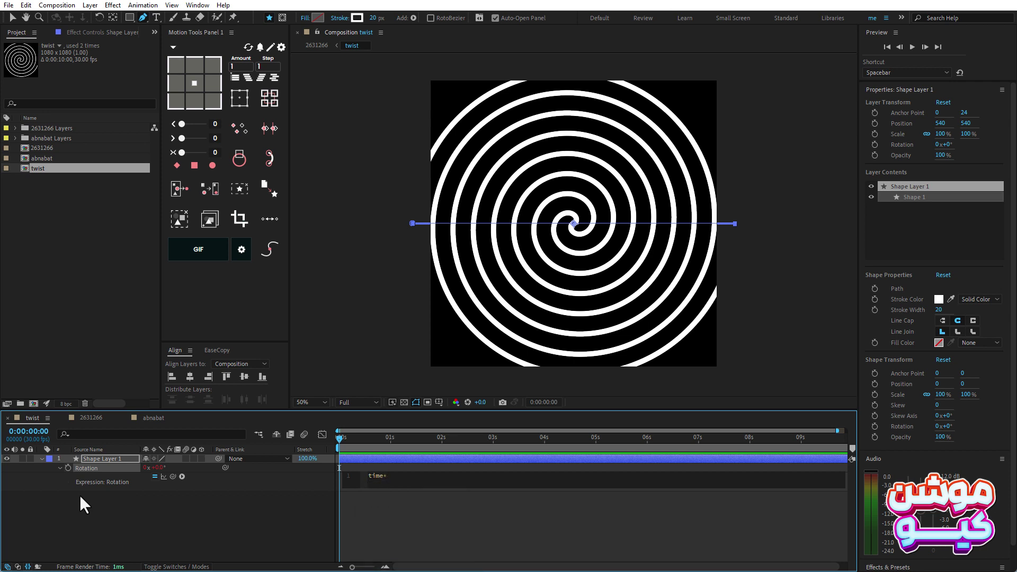
left_click(83, 536)
key("space")
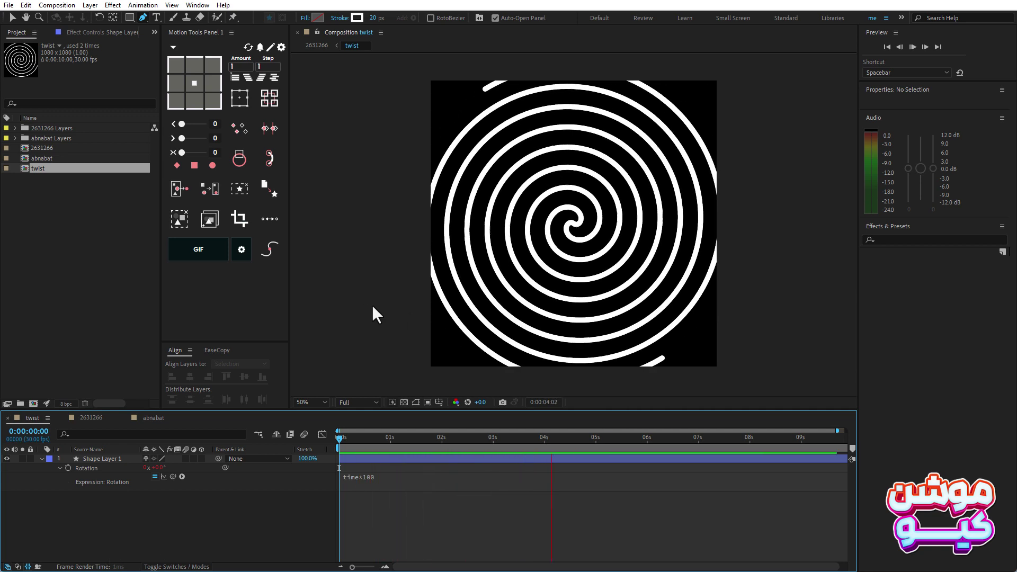
key("space")
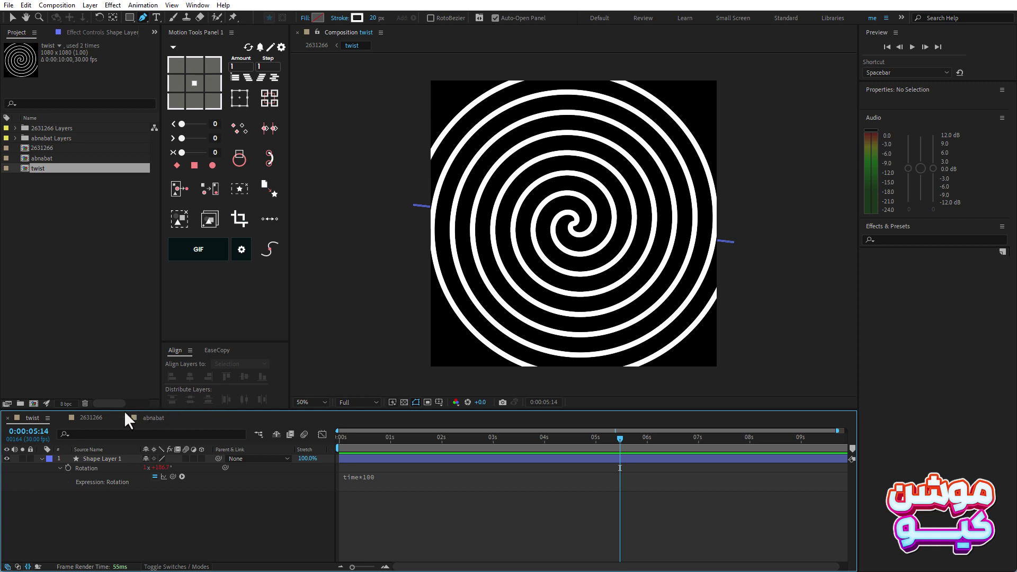
Step: In the 2631266 composition, delete both existing twist layers but keep their lens-shaped matte layers
left_click(95, 418)
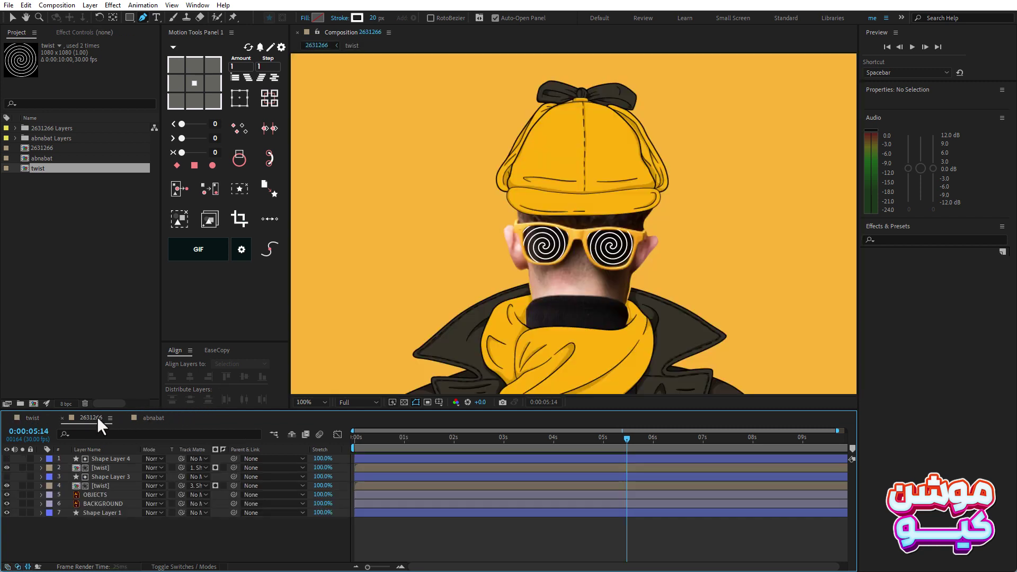
left_click(103, 458)
left_click(100, 485, "shift")
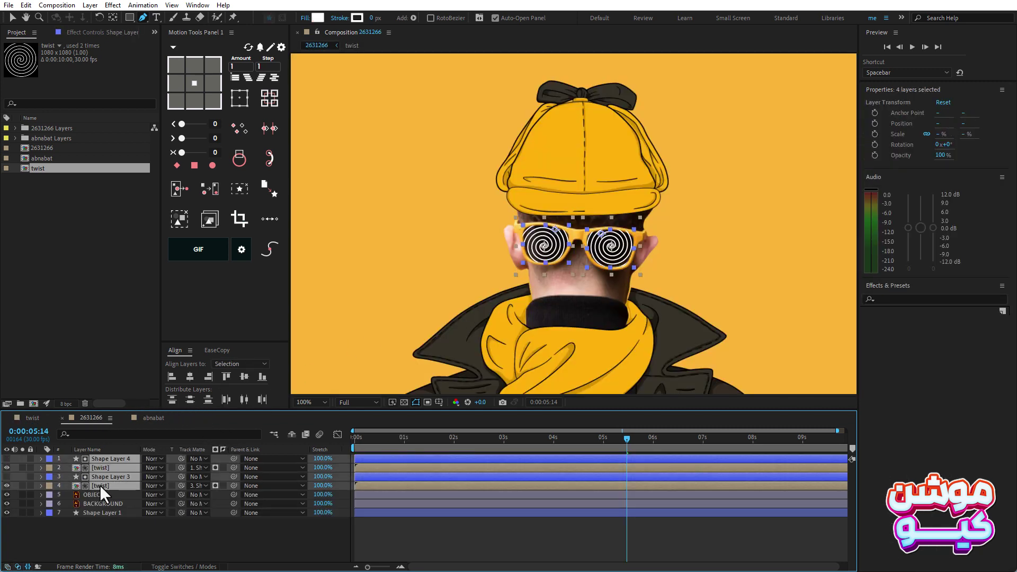
left_click(86, 522)
left_click(99, 484)
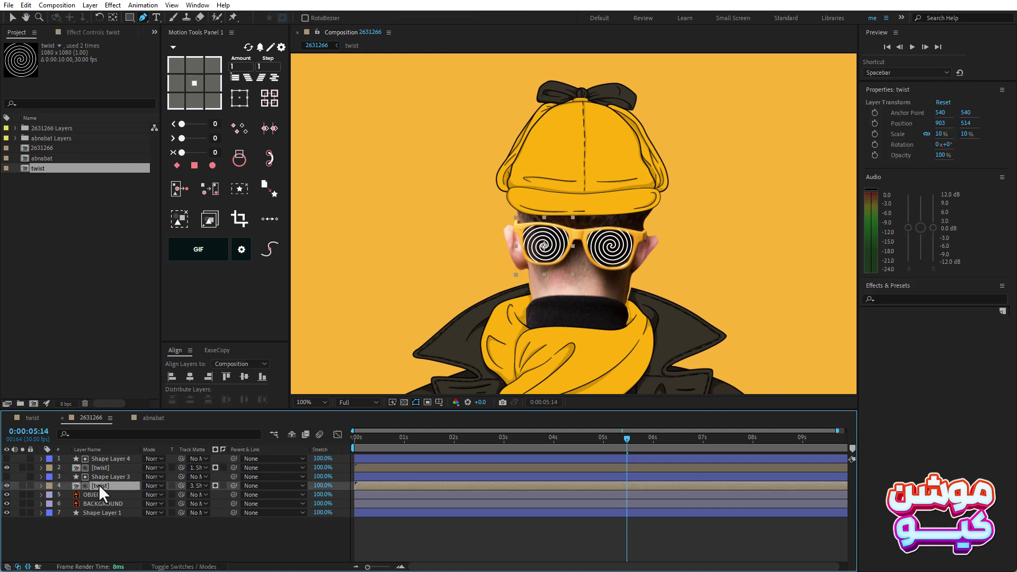
key("Delete")
left_click(98, 468)
key("Delete")
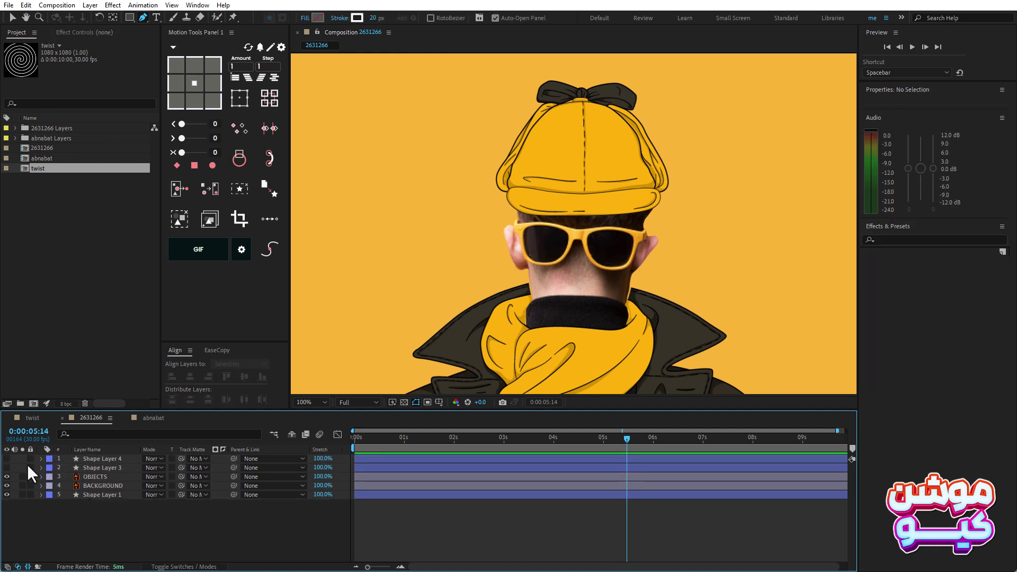
Step: Add the twist composition as a layer directly beneath Shape Layer 3 and scale it to 11%
left_click_drag(34, 166, 75, 470)
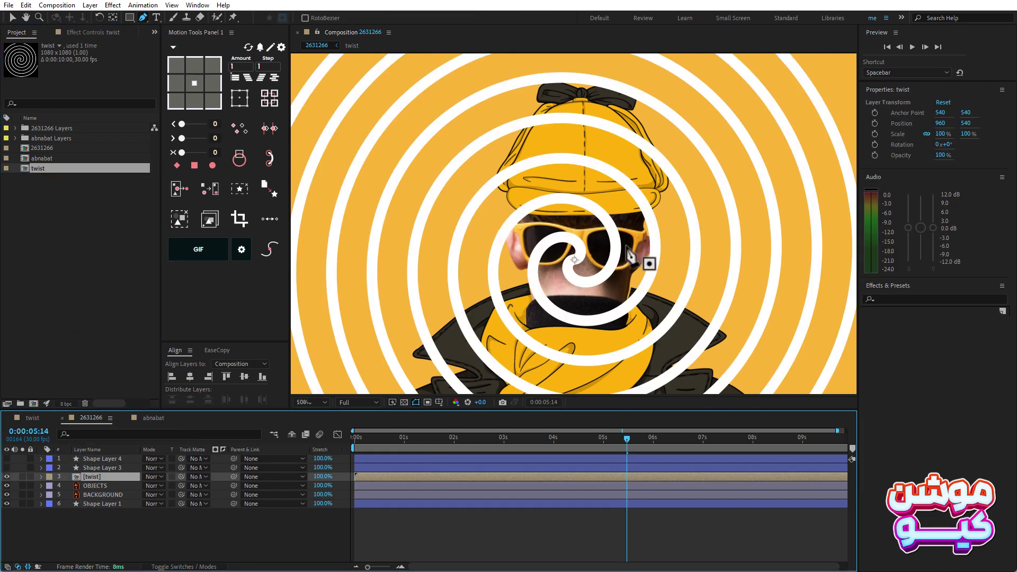
scroll(627, 247, "down", 1)
key("s")
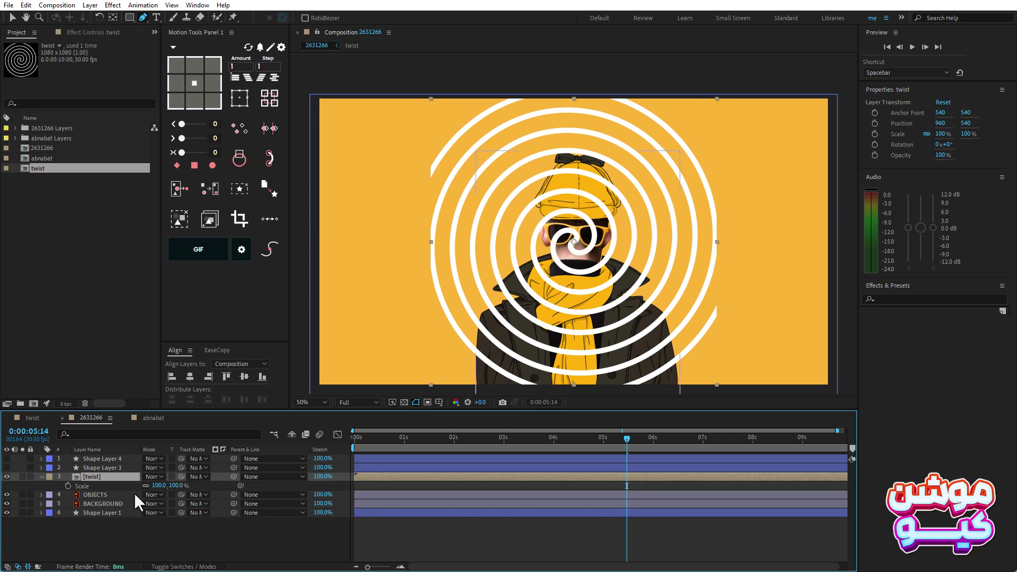
mouse_move(163, 486)
left_mouse_down()
mouse_move(115, 486)
mouse_move(154, 486)
left_mouse_up()
scroll(605, 273, "up", 1)
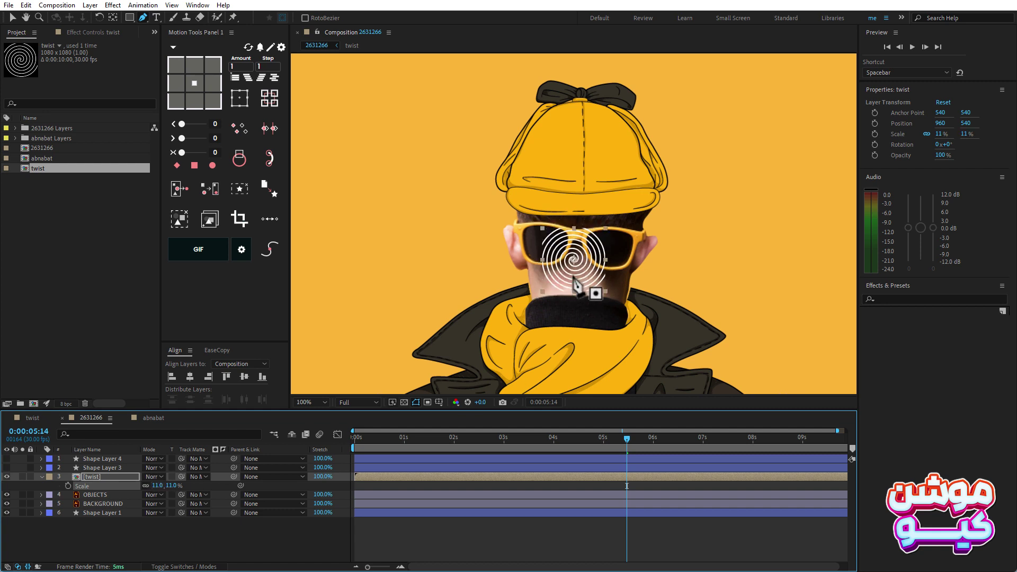
Step: Move the twist layer over the left lens at about 906, 510 and use Shape Layer 3 as its track matte
left_click(13, 17)
left_click_drag(569, 260, 541, 244)
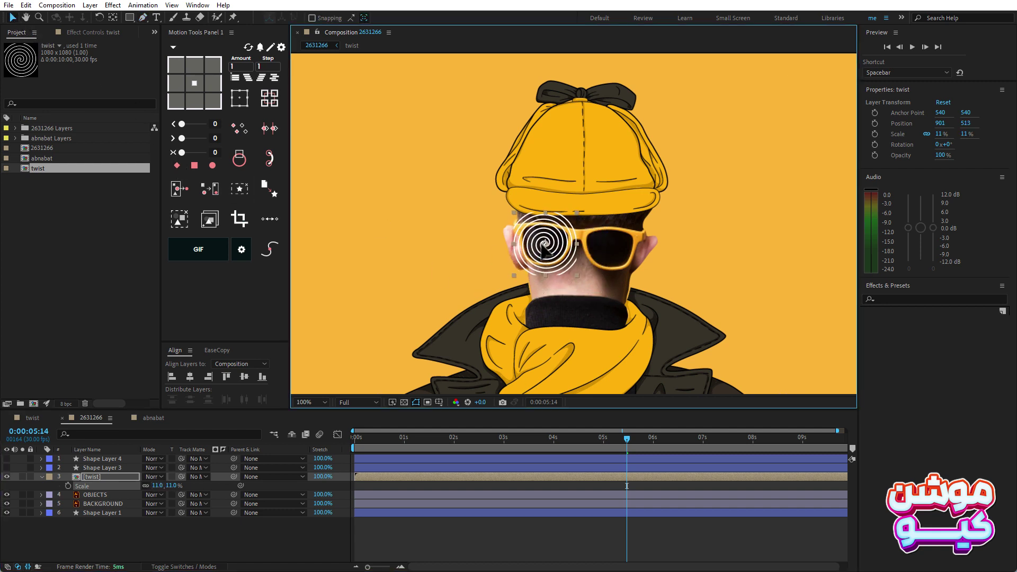
left_click(7, 468)
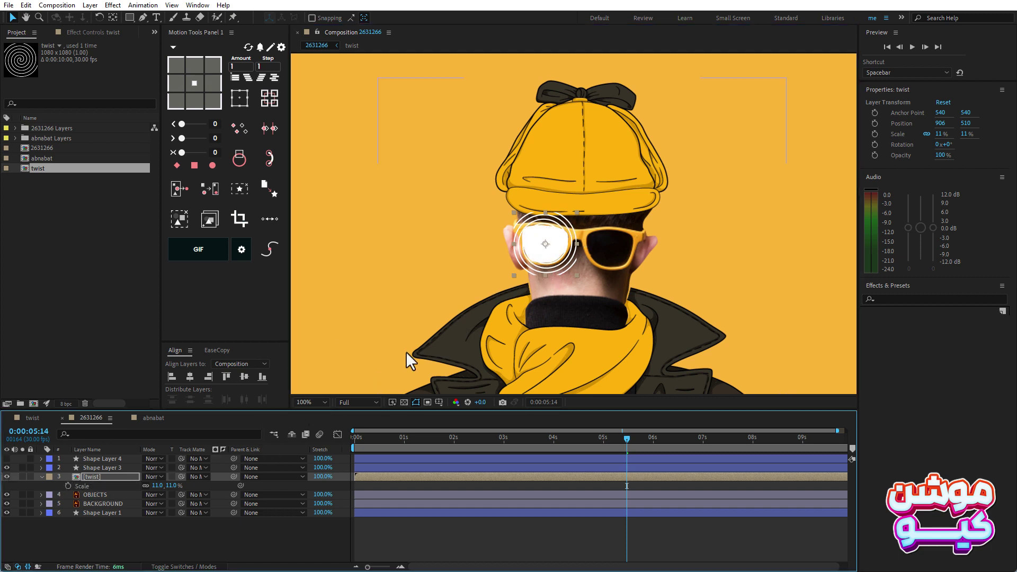
left_click(97, 477)
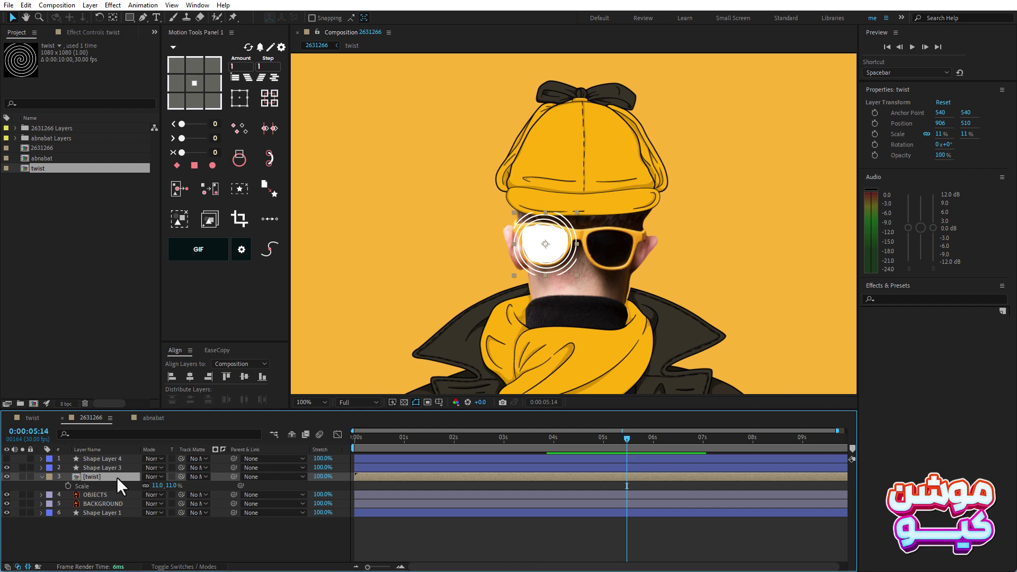
left_click_drag(180, 476, 93, 465)
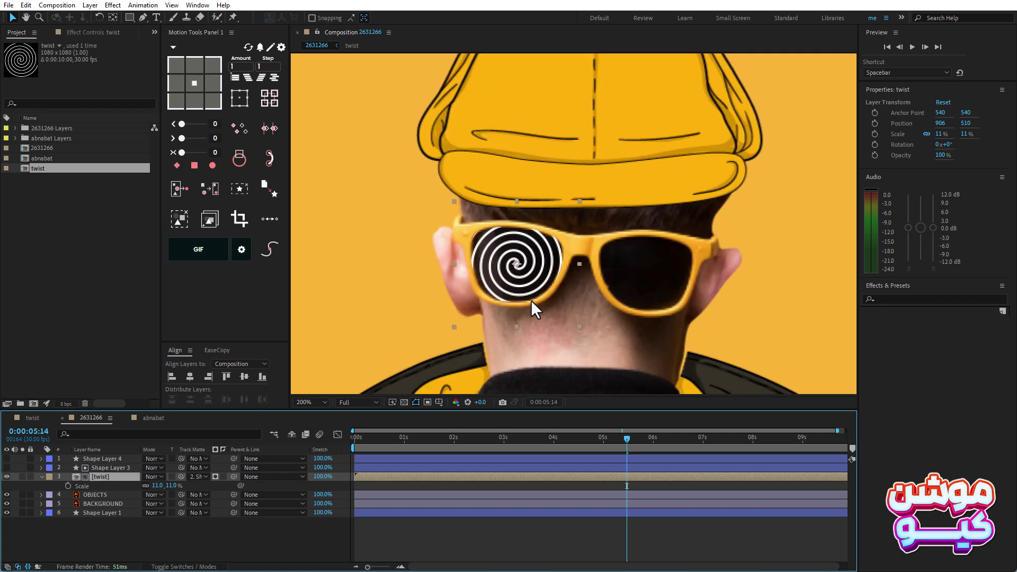
key("comma")
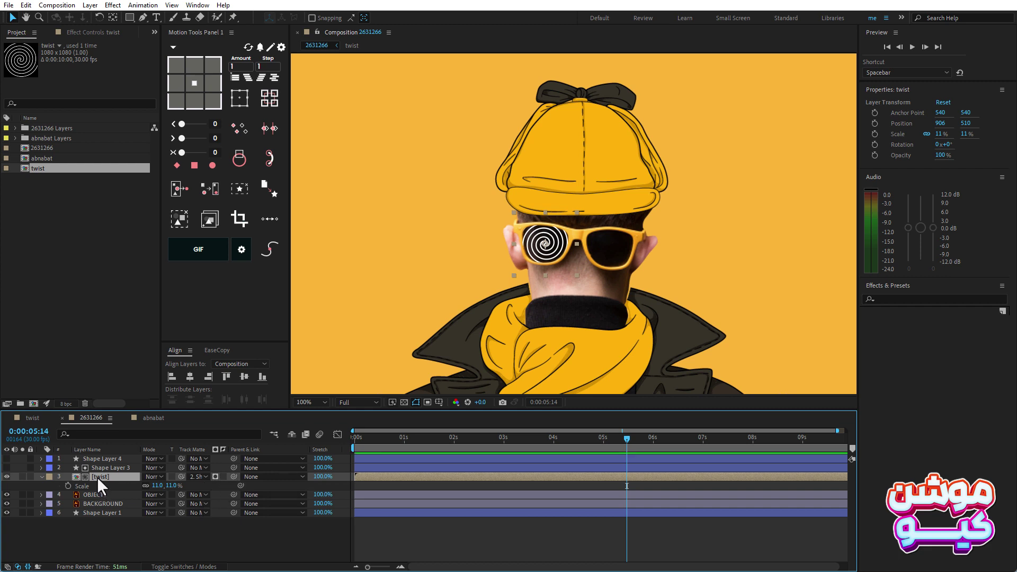
Step: Duplicate the twist layer, place the copy directly beneath Shape Layer 4 and make Shape Layer 4 visible
key("ctrl+d")
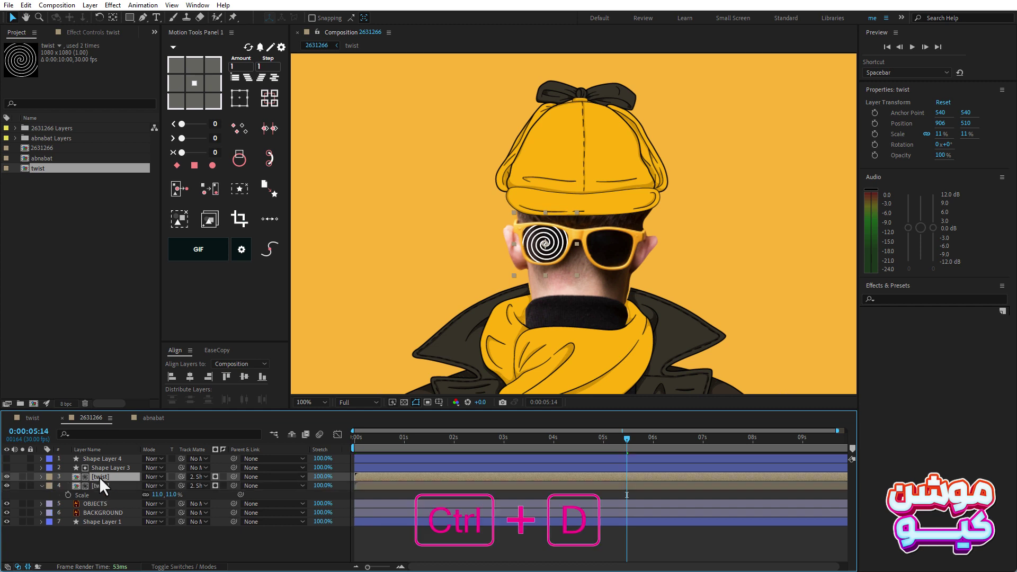
left_click_drag(97, 476, 98, 466)
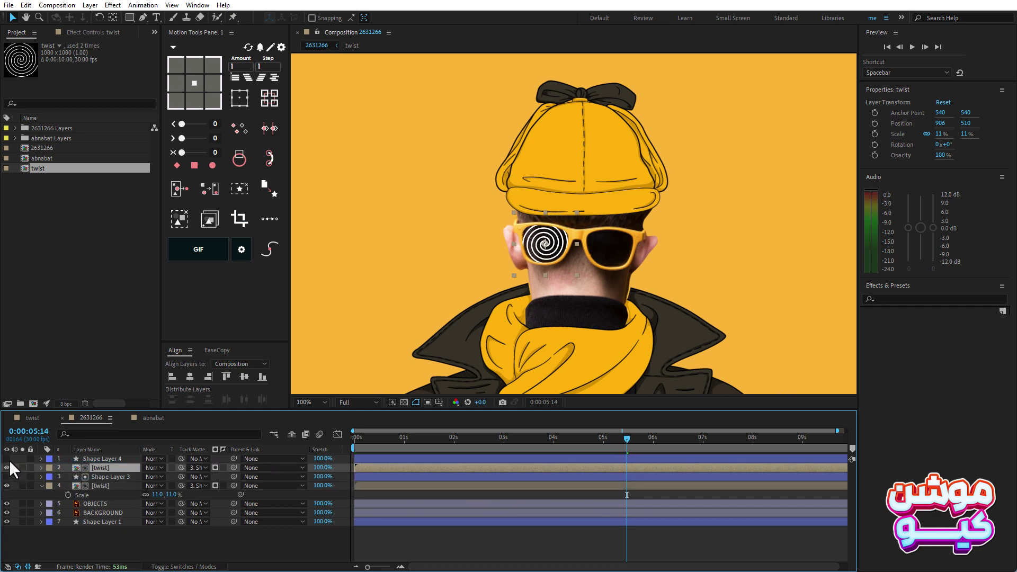
left_click(6, 468)
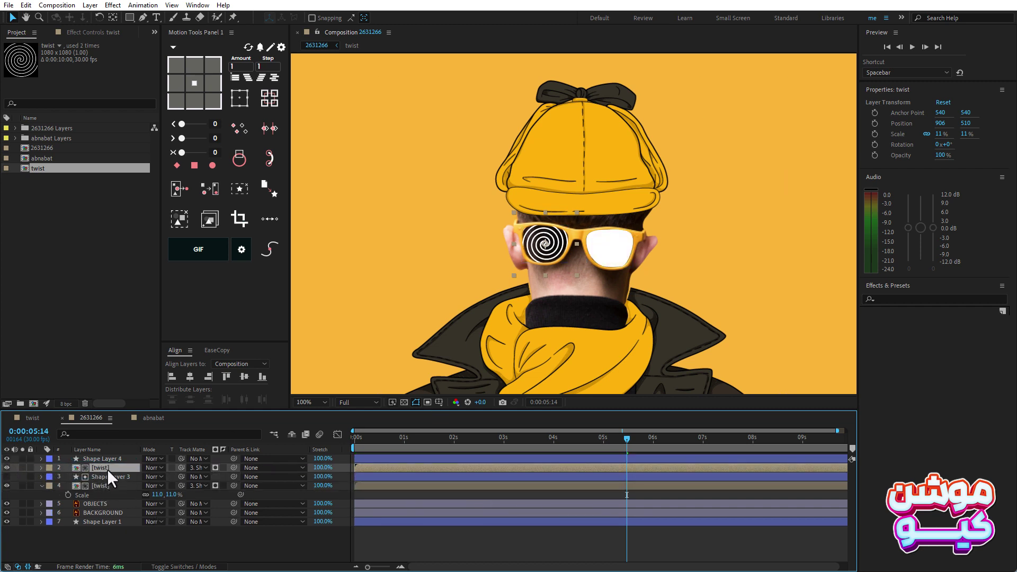
Step: Move the duplicated twist layer horizontally over the right lens, to position 1026, 510
key("shift+Right")
key("shift+Right")
key("shift+Right")
key("shift+Right")
key("shift+Right")
key("shift+Right")
key("shift+Right")
key("shift+Right")
key("shift+Right")
key("shift+Right")
key("shift+Right")
key("shift+Right")
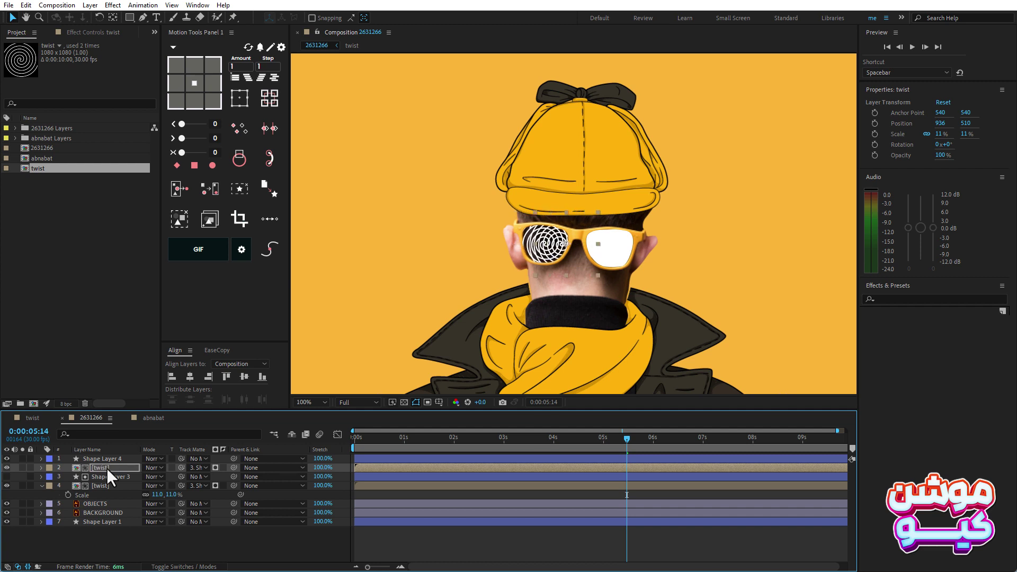
key("shift+Right")
key("shift+Right")
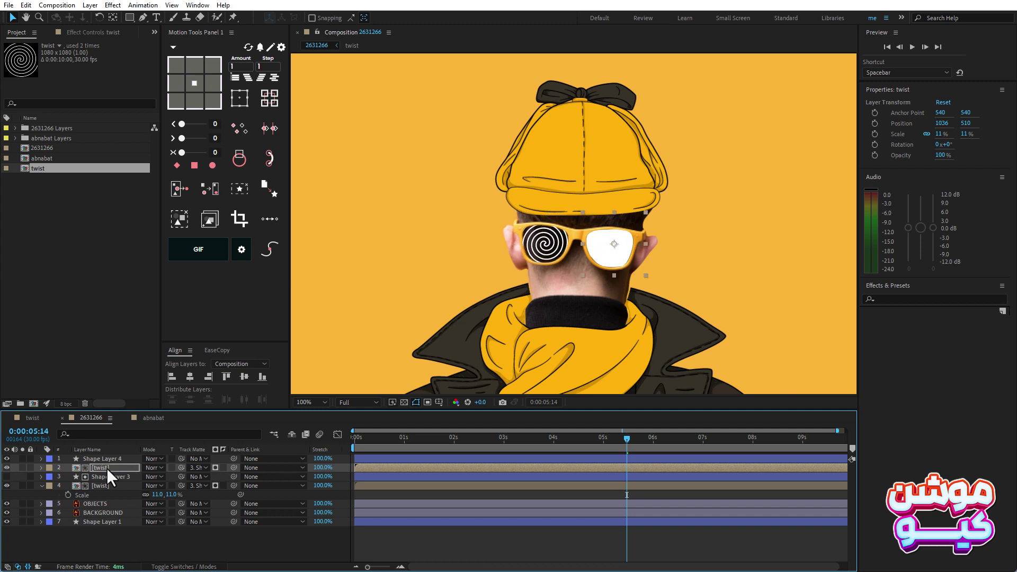
key("shift+Left")
Step: Use Shape Layer 4 as the duplicated twist layer's track matte and preview the composition from the first frame
left_click_drag(177, 468, 110, 456)
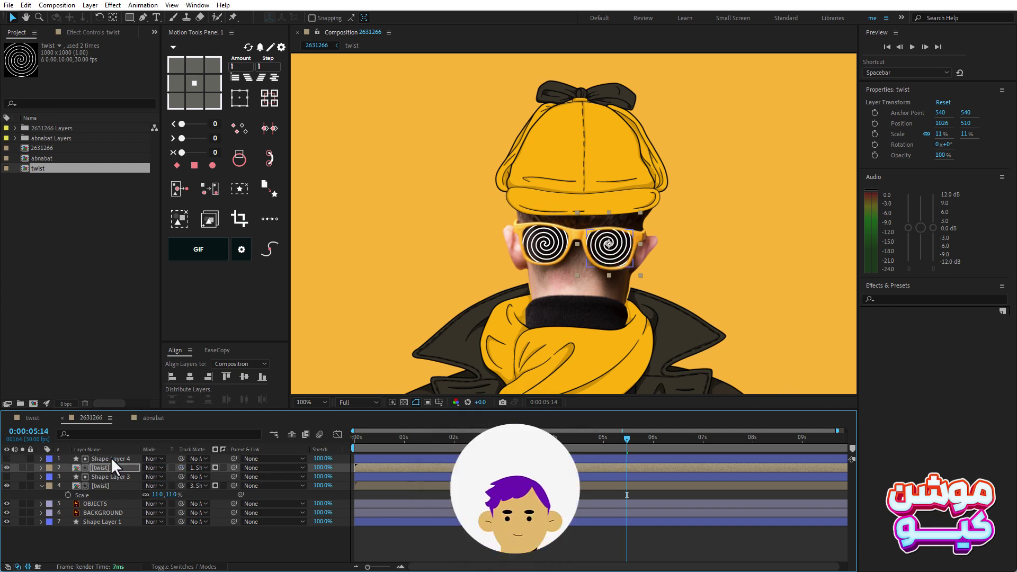
left_click(353, 438)
key("space")
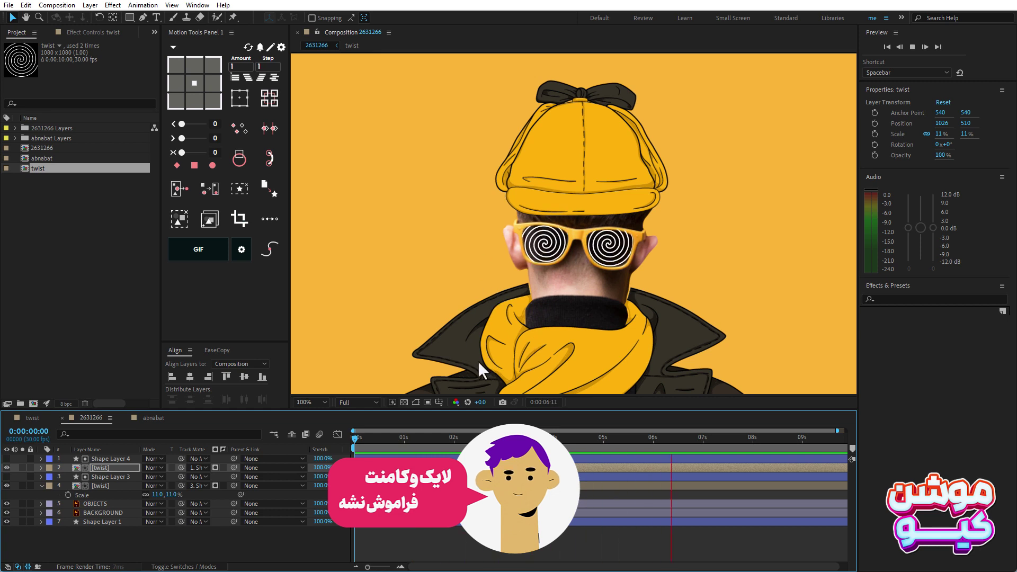
Step: Open the abnabat composition, try moving the white line on the lollipop (Shape Layer 1) and undo the move
left_click(155, 418)
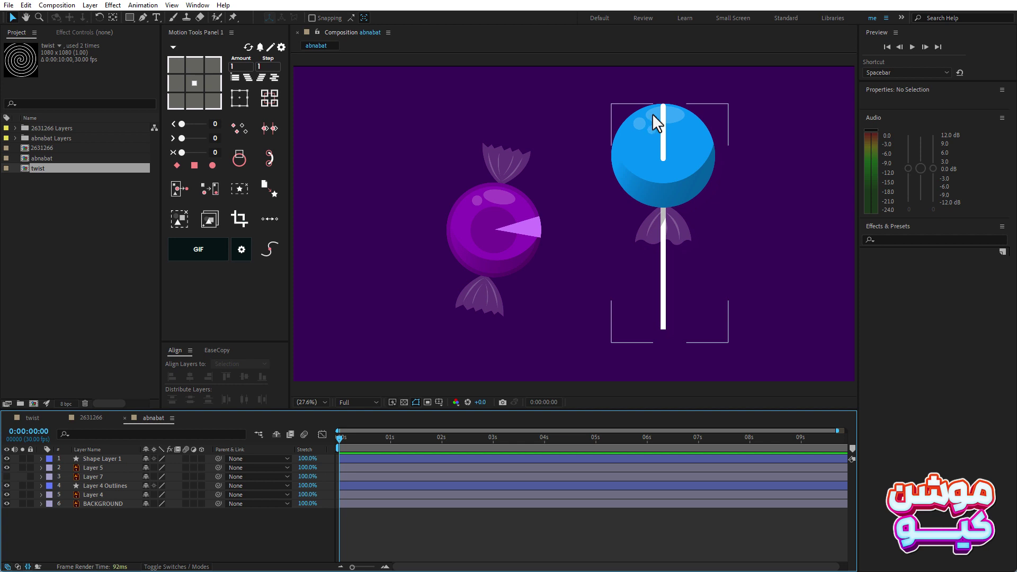
left_click(93, 460)
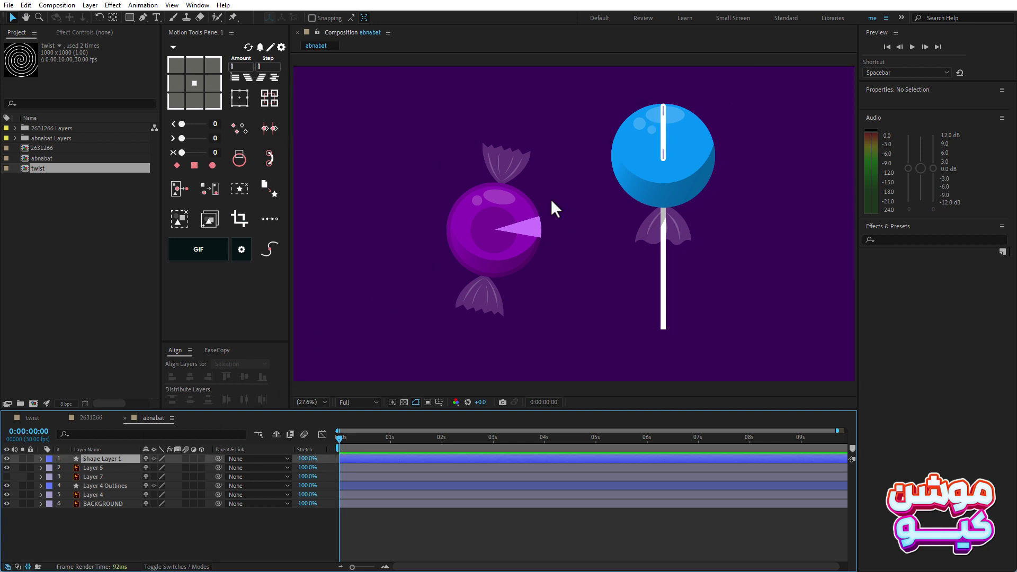
mouse_move(664, 130)
left_mouse_down()
mouse_move(707, 117)
mouse_move(692, 122)
left_mouse_up()
key("ctrl+z")
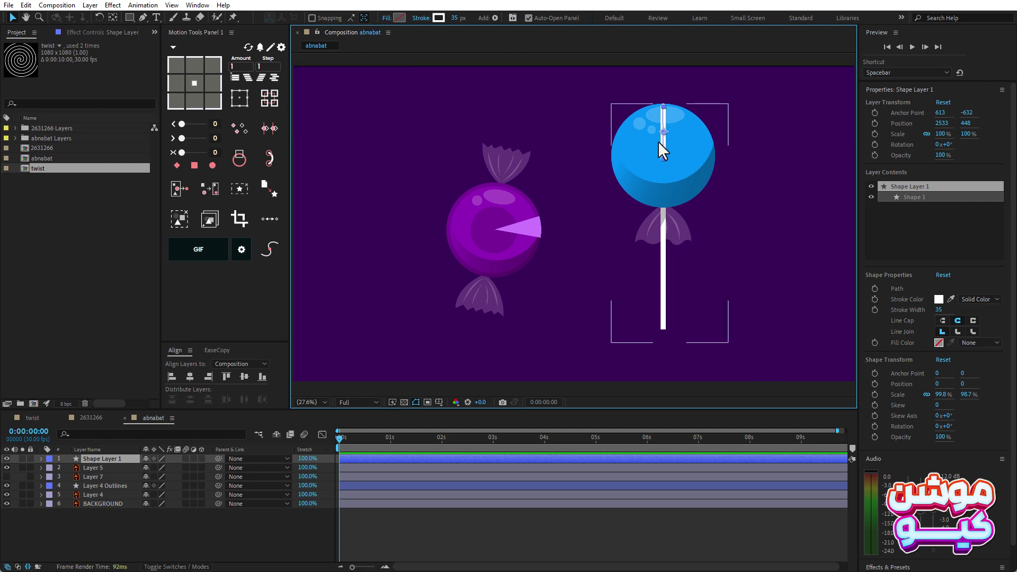
Step: Add a Twist operator to the contents of Shape Layer 1 and set its angle to 54
left_click(41, 458)
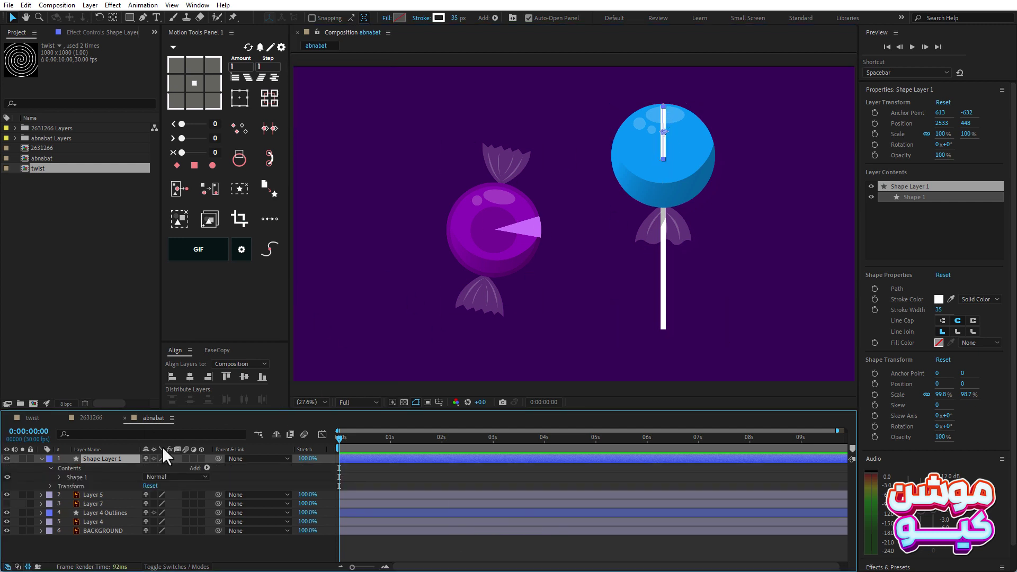
left_click(64, 467)
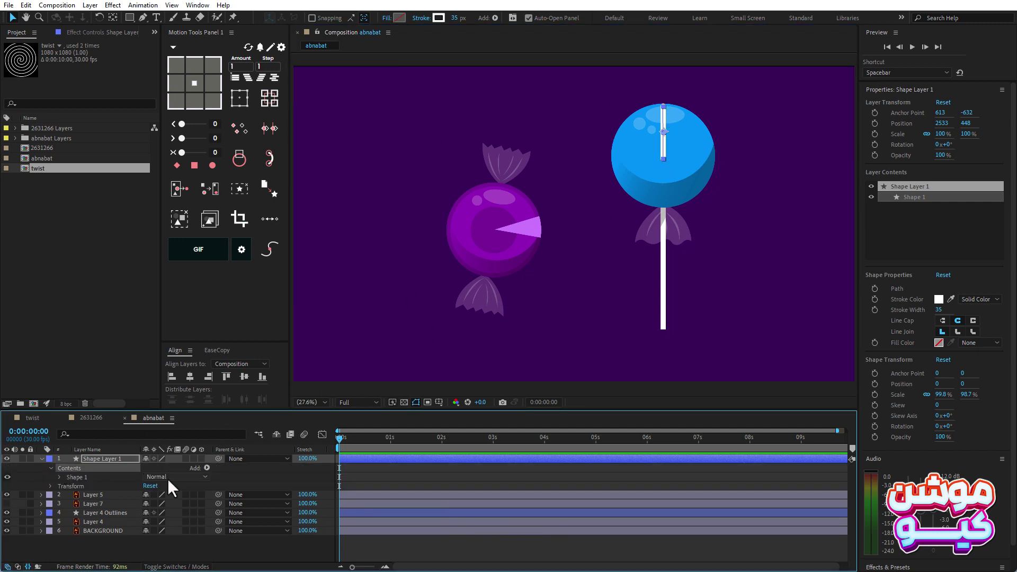
left_click(207, 469)
left_click(236, 422)
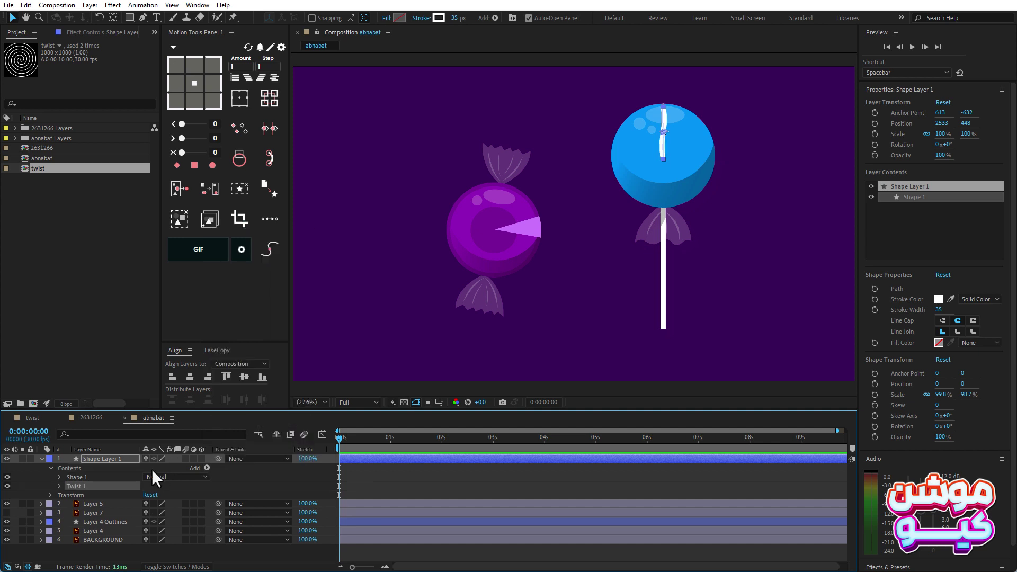
left_click(59, 484)
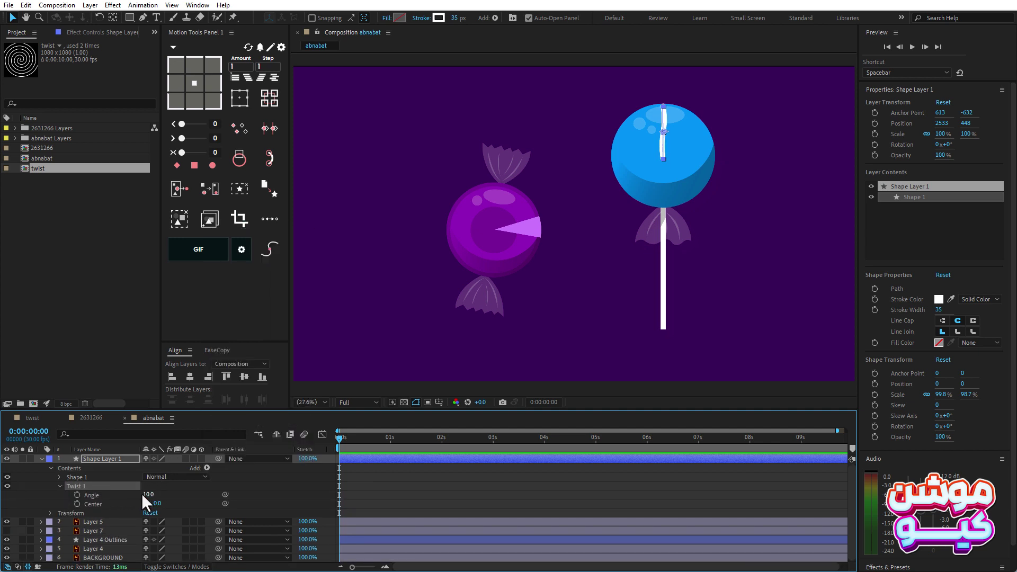
left_click_drag(151, 495, 175, 494)
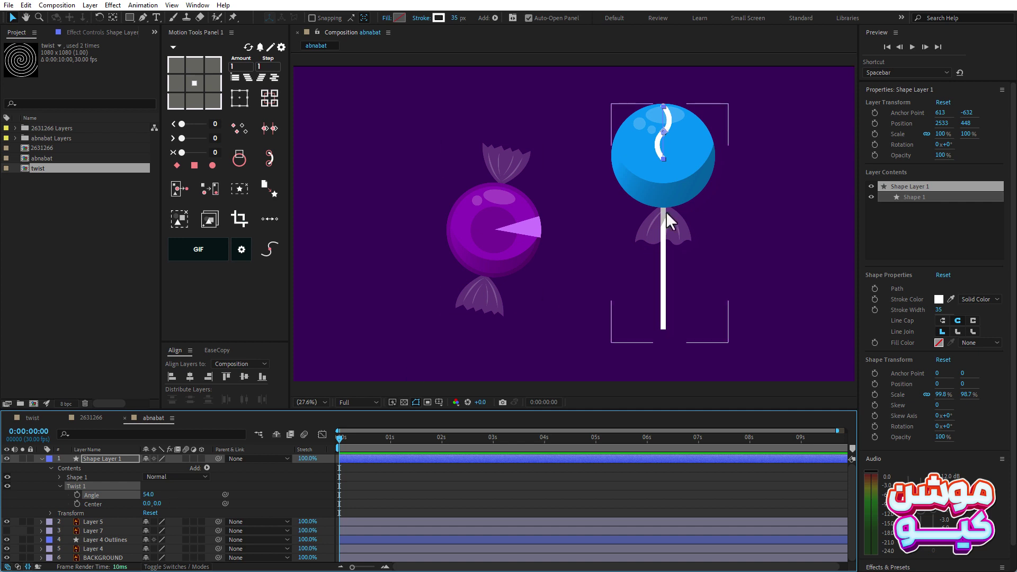
Step: Set the Twist center of Shape Layer 1 to 0, 183, at the lower end of the white line on the lollipop
scroll(721, 176, "up", 2)
left_click_drag(722, 176, 555, 325)
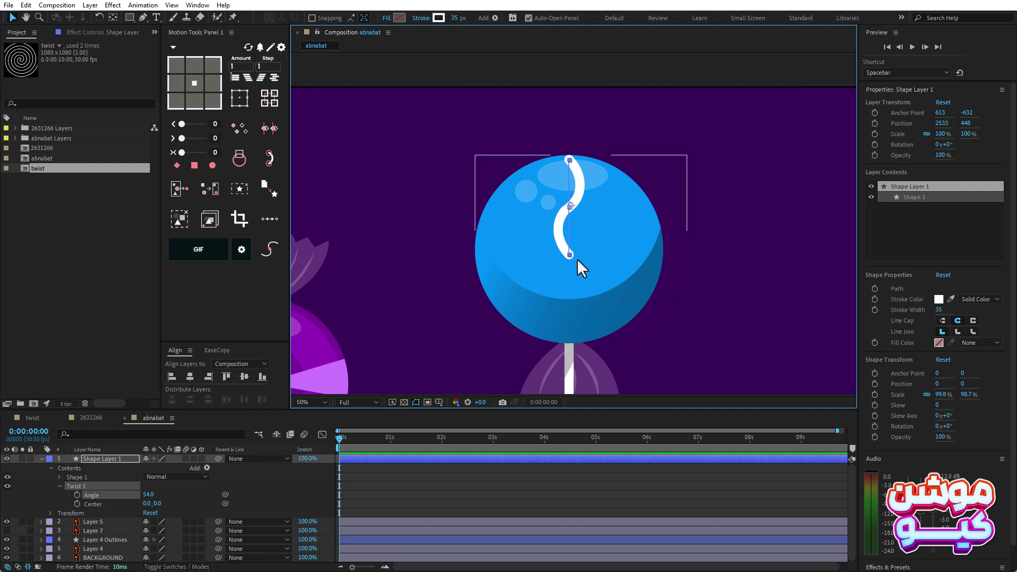
left_click(106, 503)
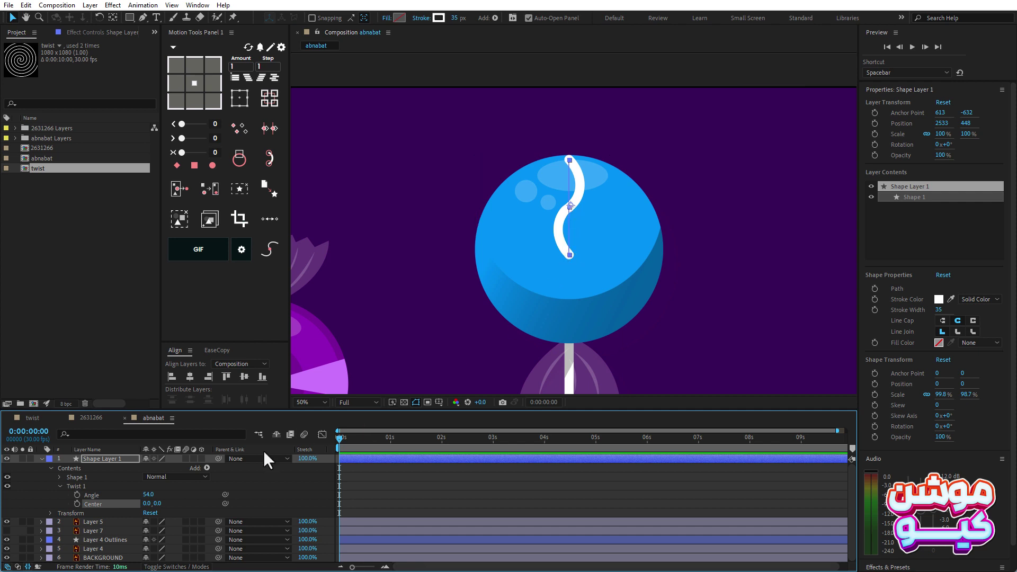
left_click_drag(159, 504, 241, 503)
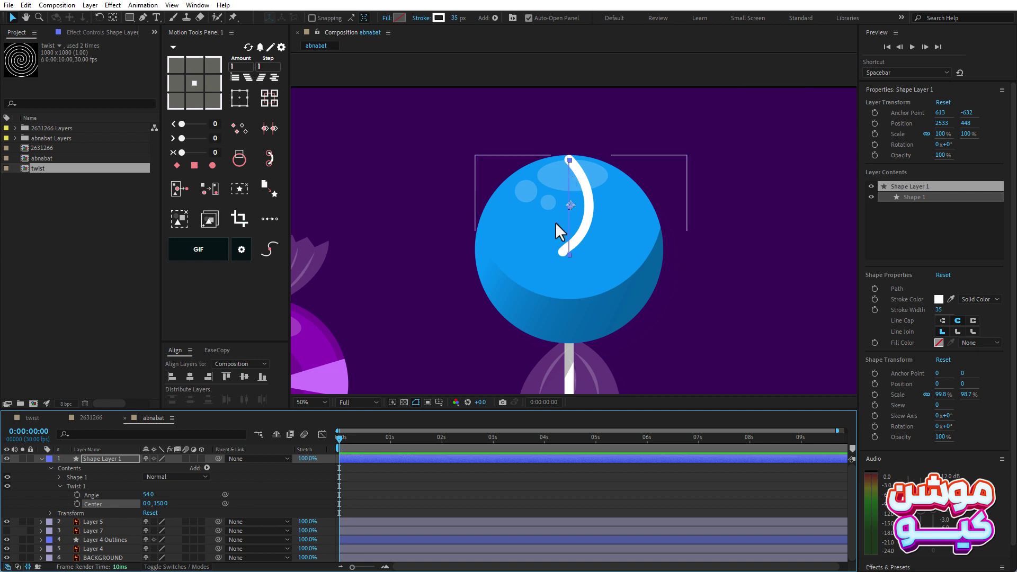
left_click_drag(162, 504, 179, 502)
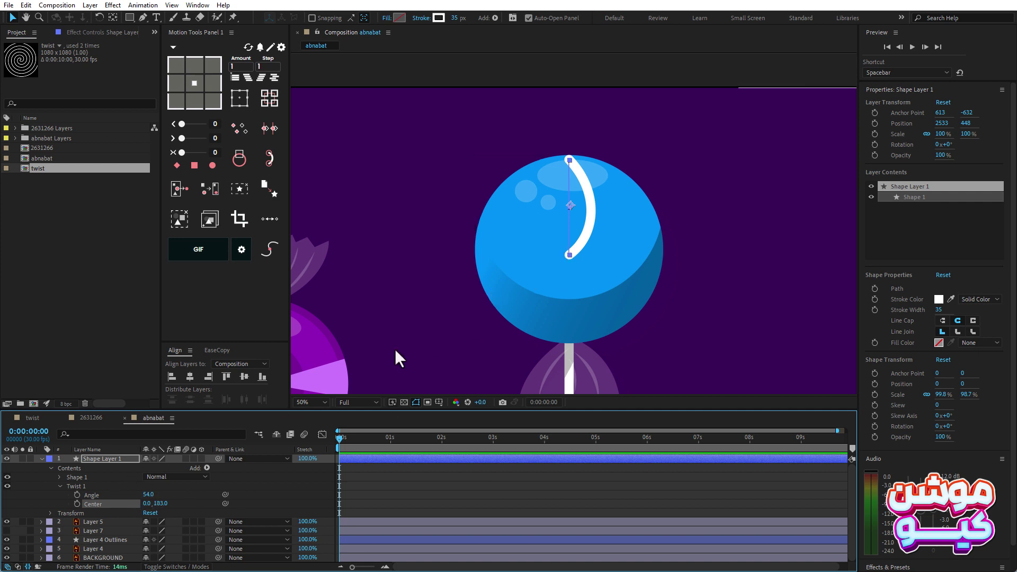
Step: Raise the Twist angle of Shape Layer 1 to 1121 and view the whole composition fitted
left_click_drag(150, 498, 214, 493)
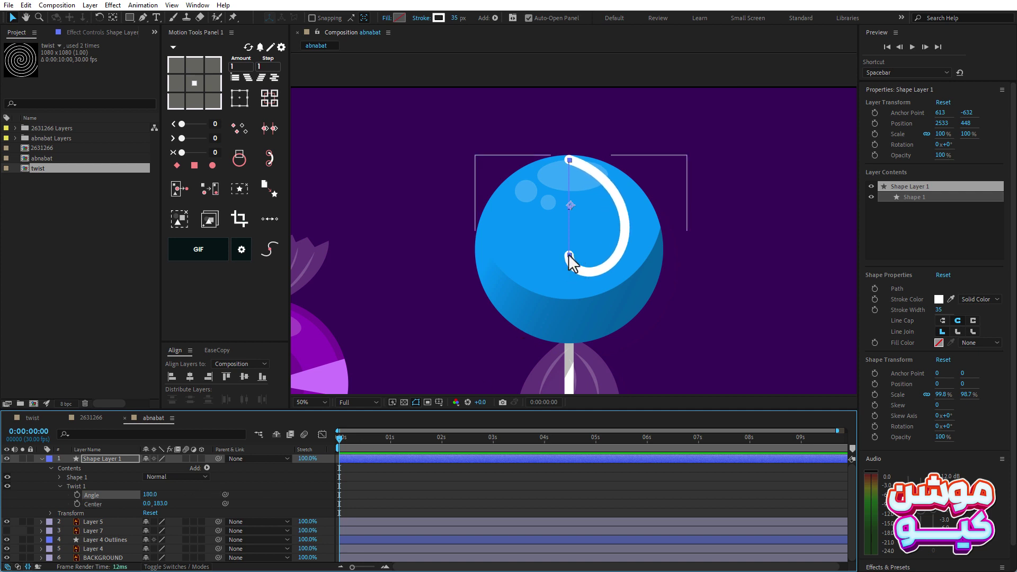
left_click_drag(151, 494, 665, 513)
scroll(656, 326, "down", 2)
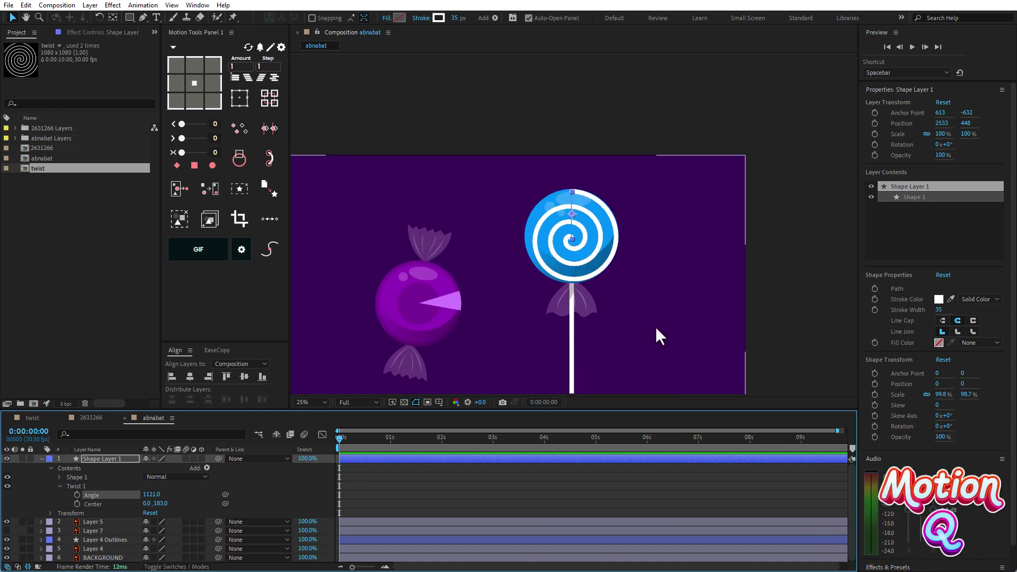
scroll(656, 326, "up", 2)
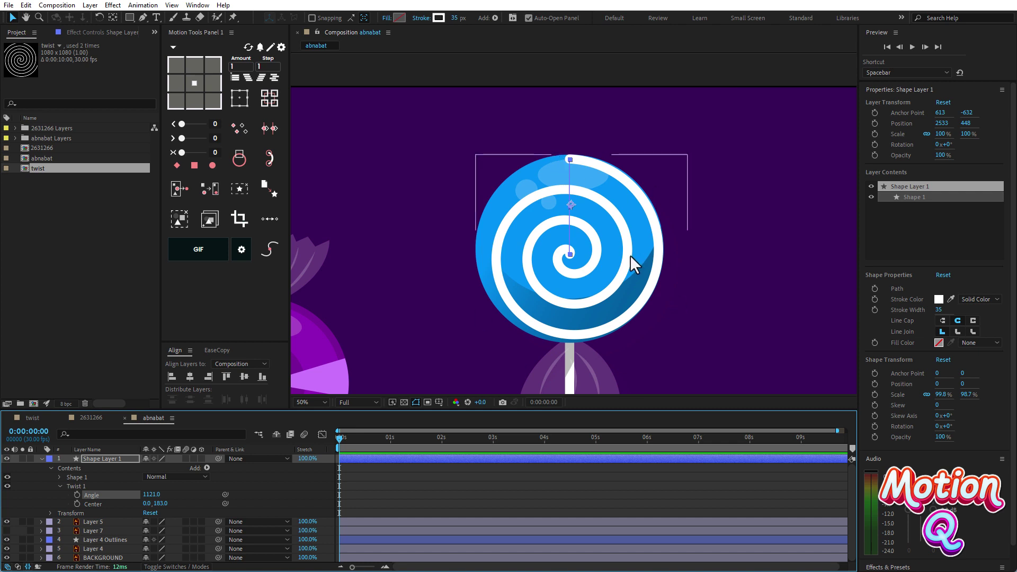
scroll(647, 268, "down", 1)
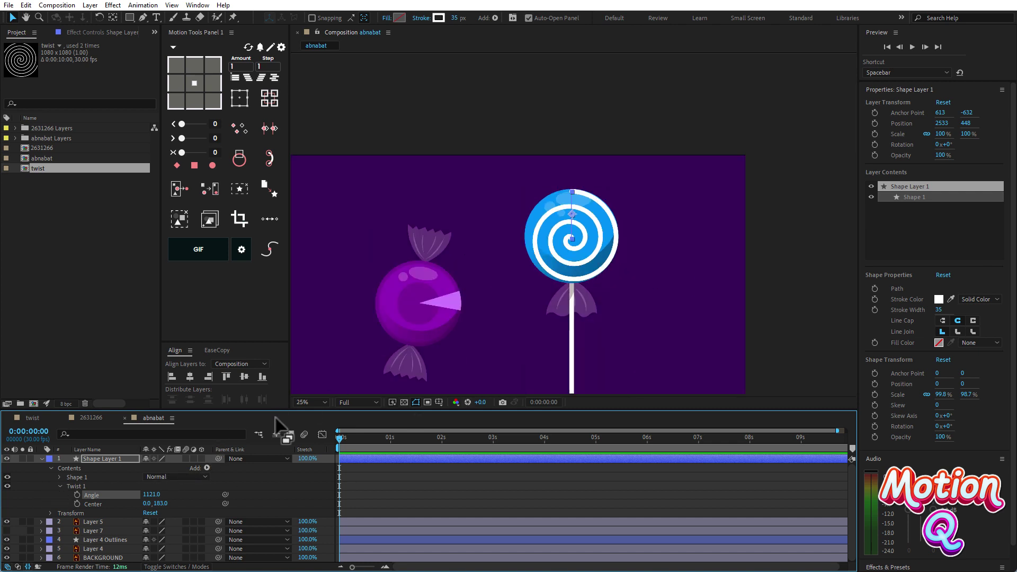
left_click(317, 401)
left_click(334, 221)
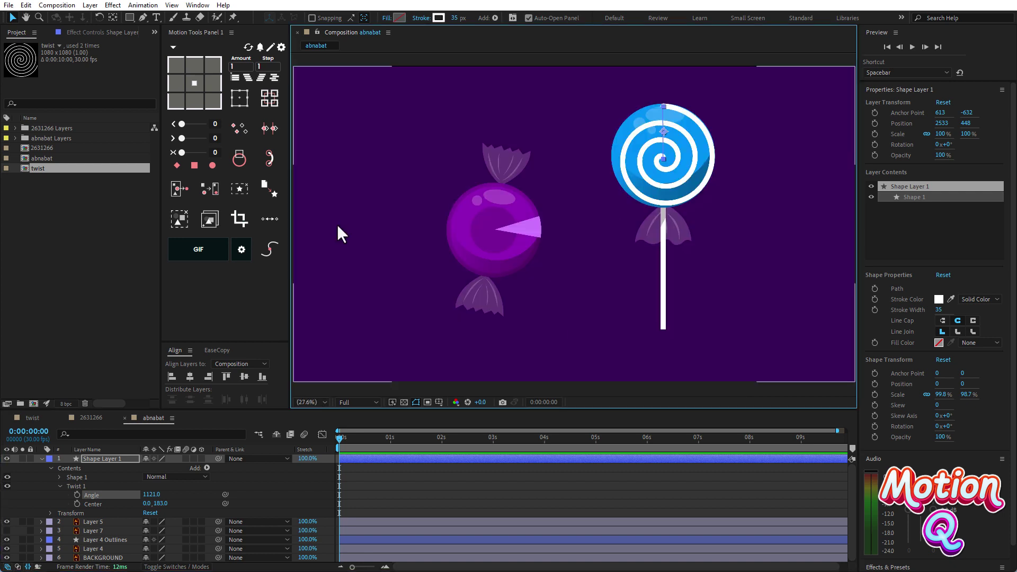
Step: Add a Repeater to the contents of Layer 4 Outlines, the wedge on the purple candy
left_click(42, 458)
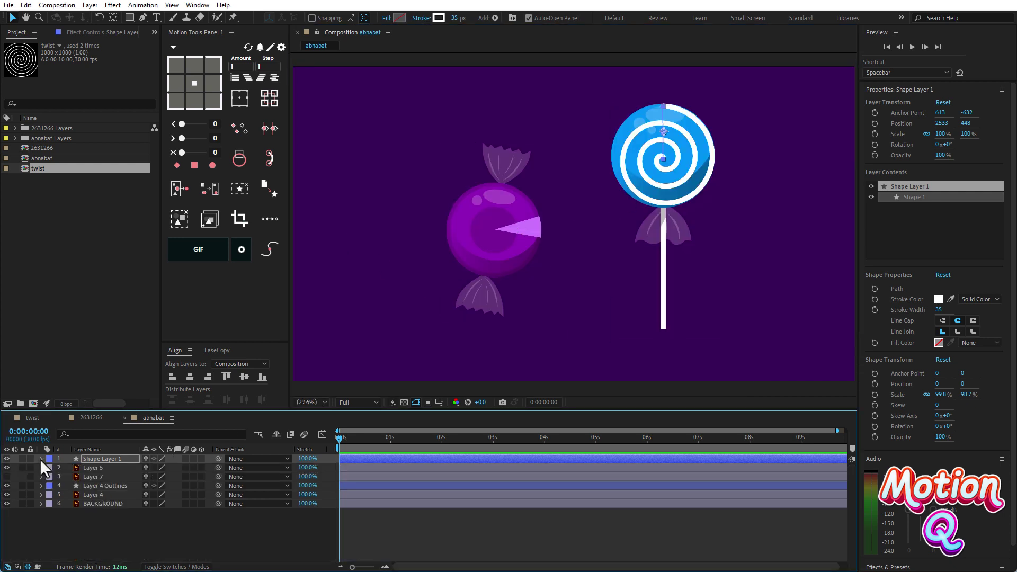
left_click(90, 485)
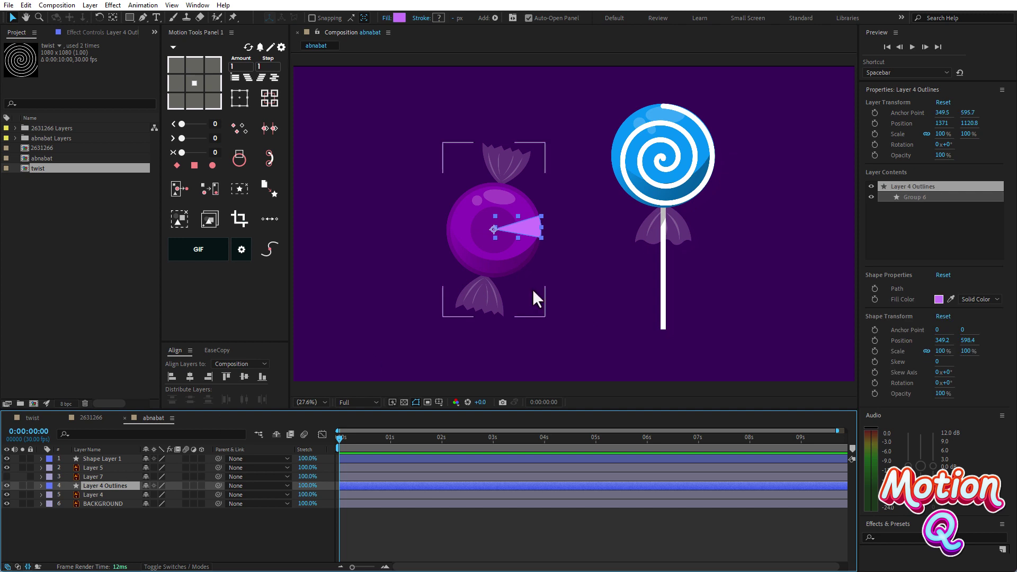
scroll(533, 289, "up", 2)
left_click_drag(548, 242, 602, 182)
key("ctrl+z")
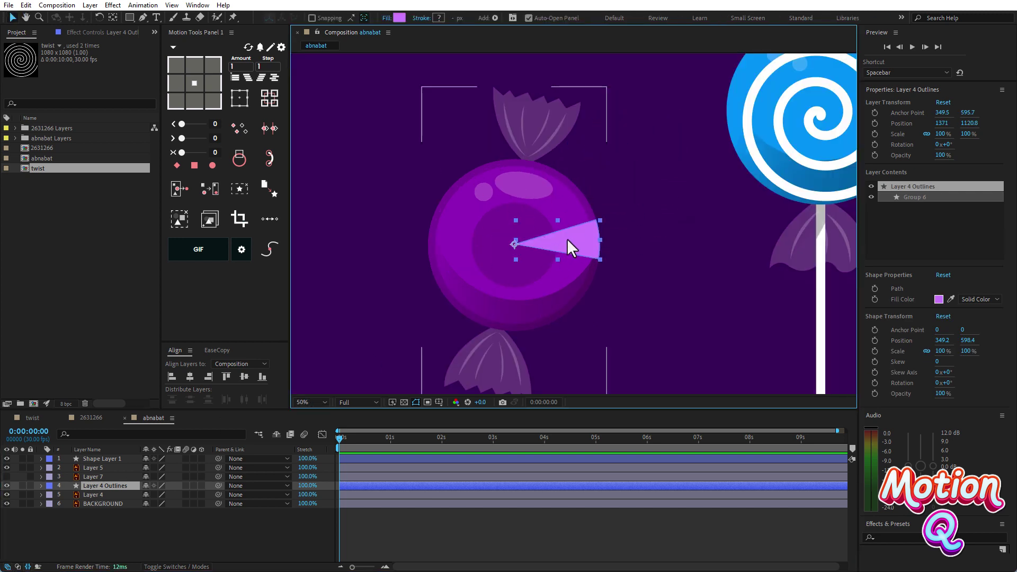
left_click(41, 485)
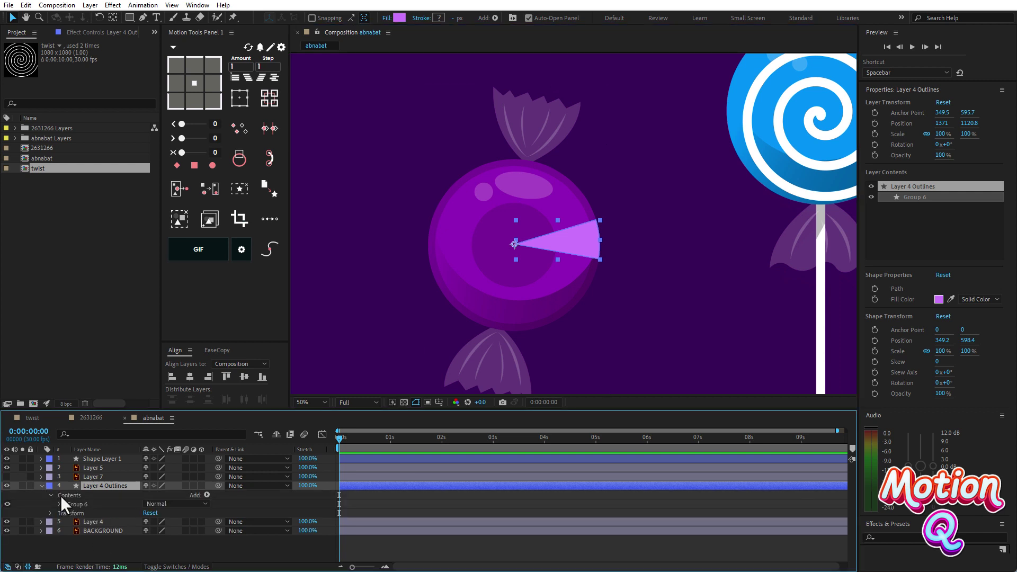
left_click(207, 495)
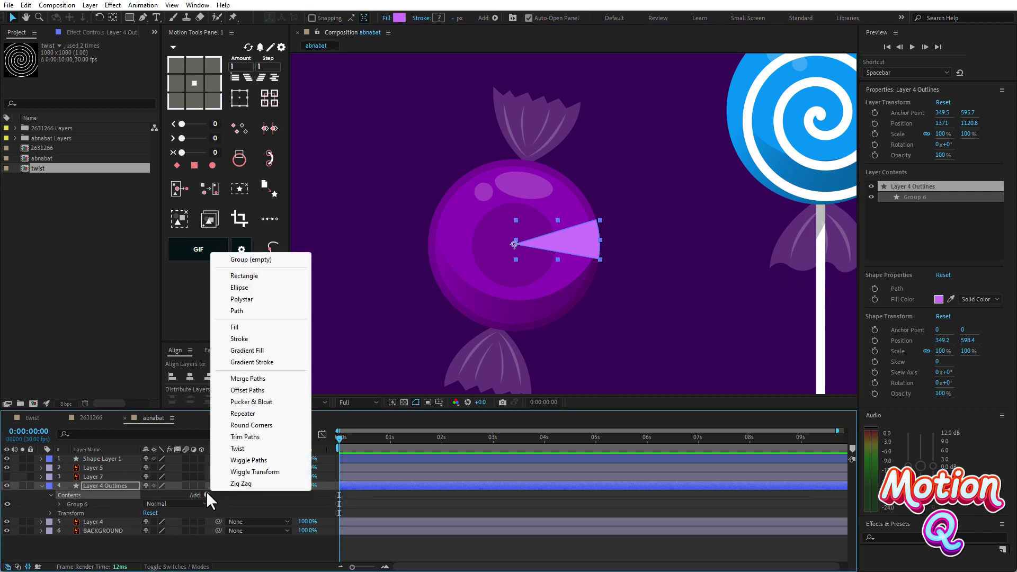
left_click(243, 414)
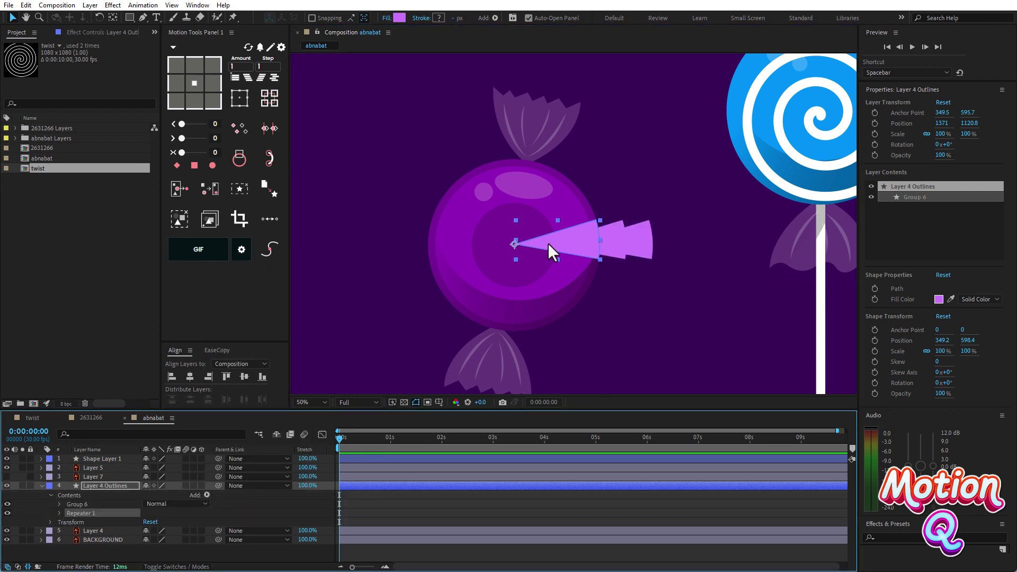
Step: Set the Repeater's transform position to 0, 0
left_click(59, 513)
scroll(61, 521, "down", 1)
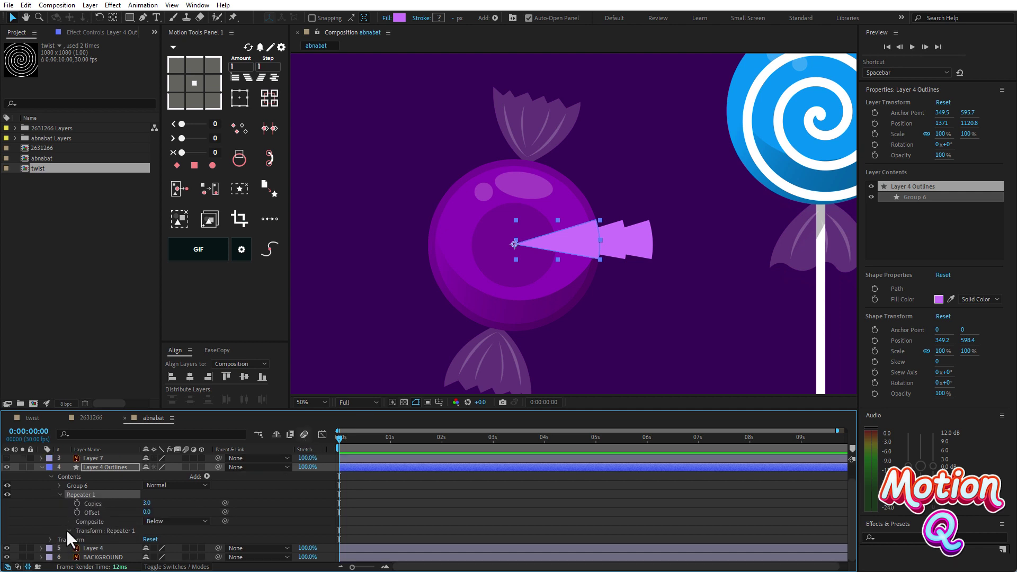
left_click(68, 531)
scroll(54, 524, "down", 1)
left_click(146, 521)
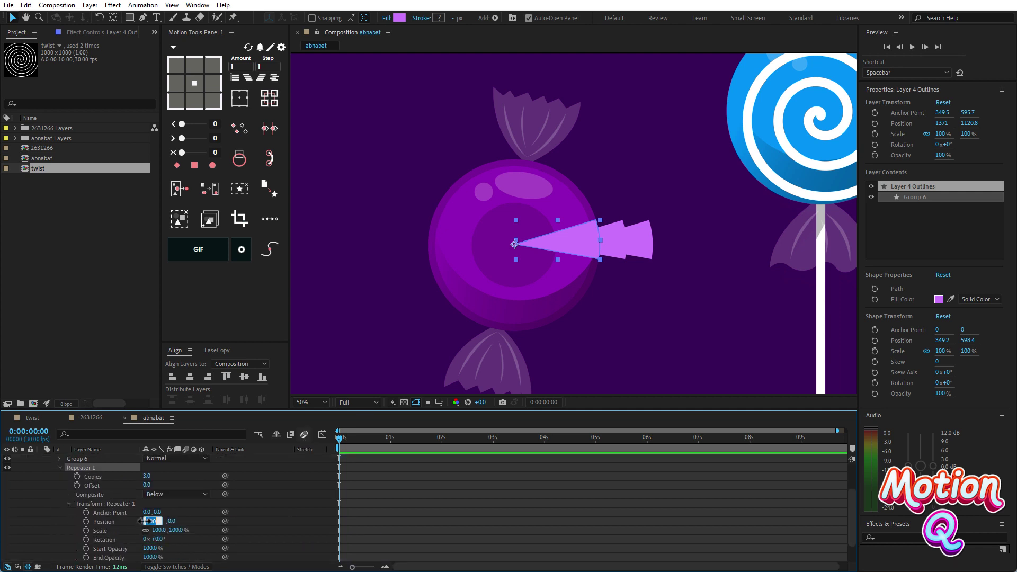
type("0")
left_click(197, 512)
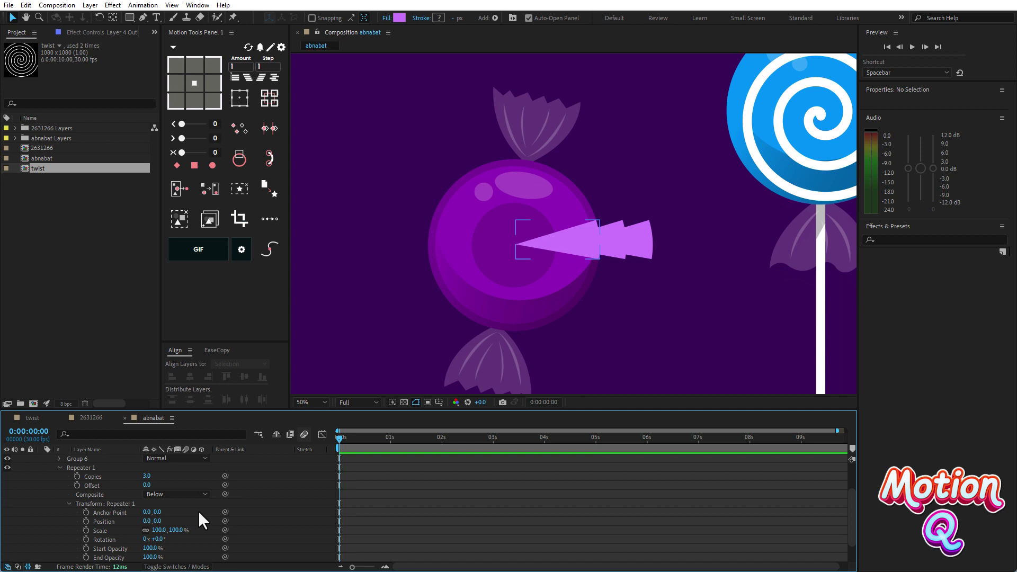
Step: Give the Repeater's rotation the expression 360/content("Repeater 1").copies, linked to its Copies value
left_click(86, 539, "alt")
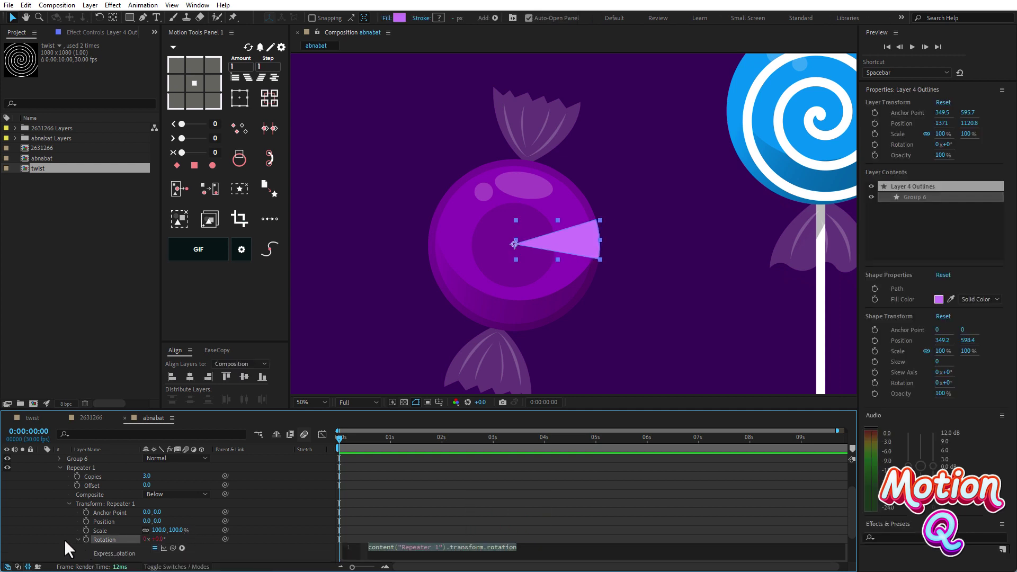
type("360/")
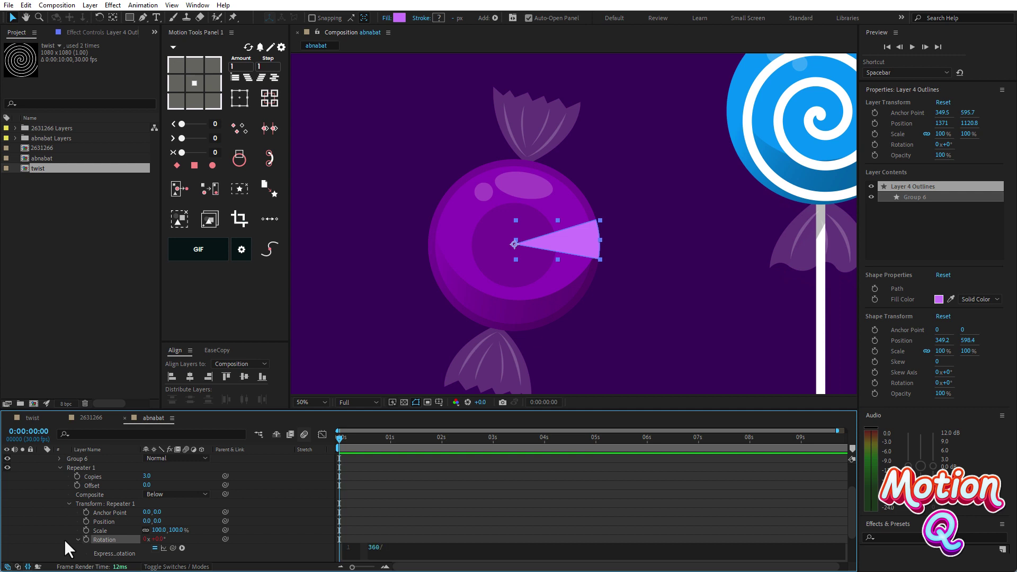
left_click_drag(172, 548, 95, 479)
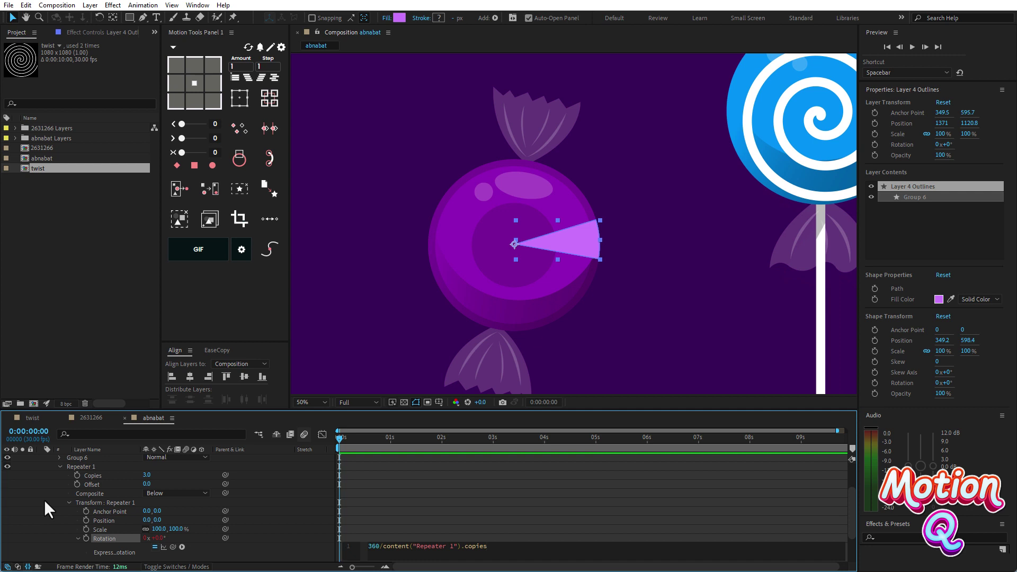
left_click(44, 500)
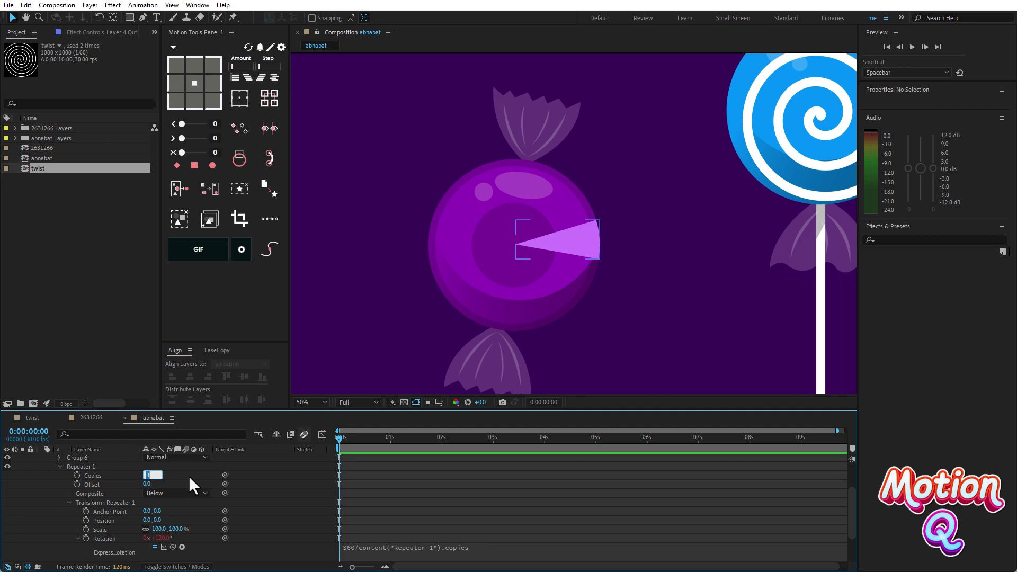
Step: Set the Repeater's number of copies to 7 and bring the scattered wedges into view
type("7")
key("Return")
scroll(574, 316, "down", 2)
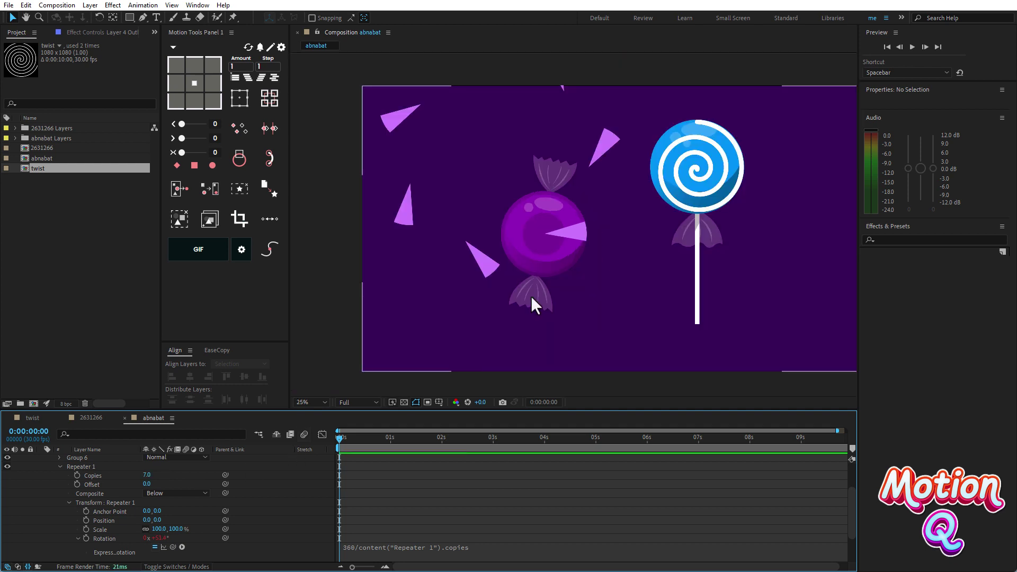
left_click_drag(521, 221, 560, 263)
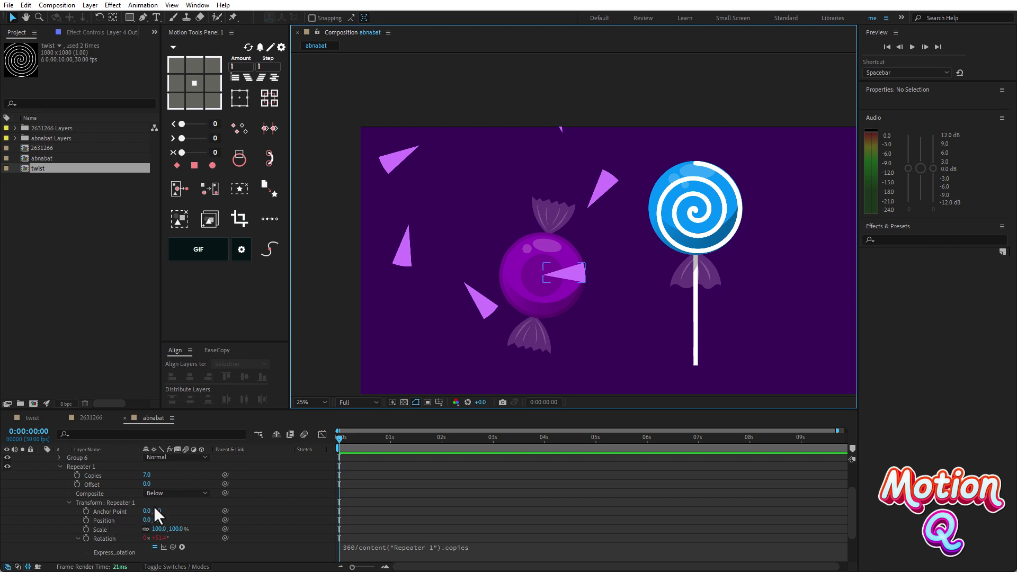
Step: Adjust the Repeater's anchor point to 348, 597 so the wedges meet at the candy's centre
left_click_drag(157, 511, 436, 513)
left_click_drag(146, 511, 339, 512)
scroll(543, 297, "up", 1)
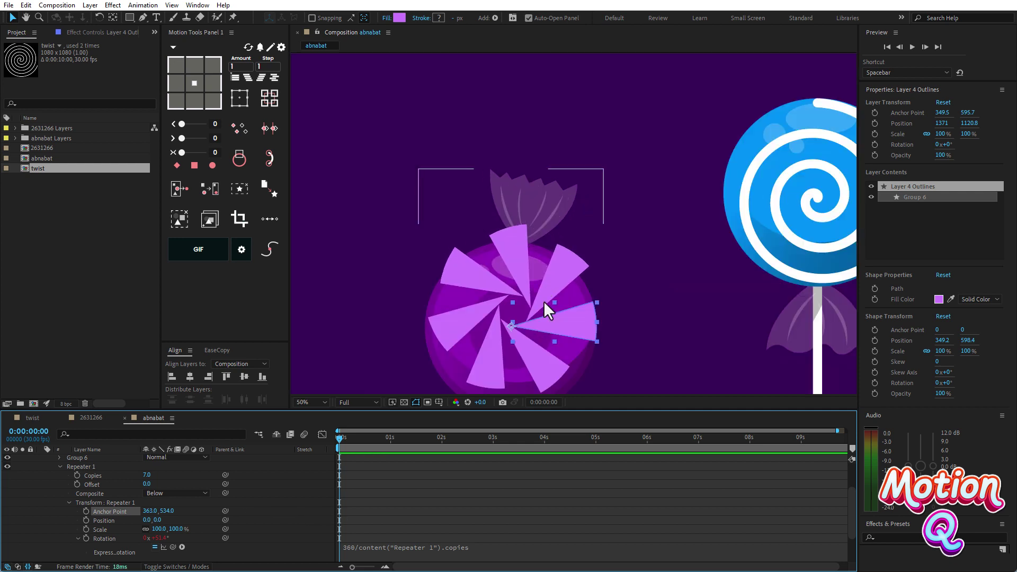
scroll(532, 320, "up", 1)
scroll(551, 249, "up", 1)
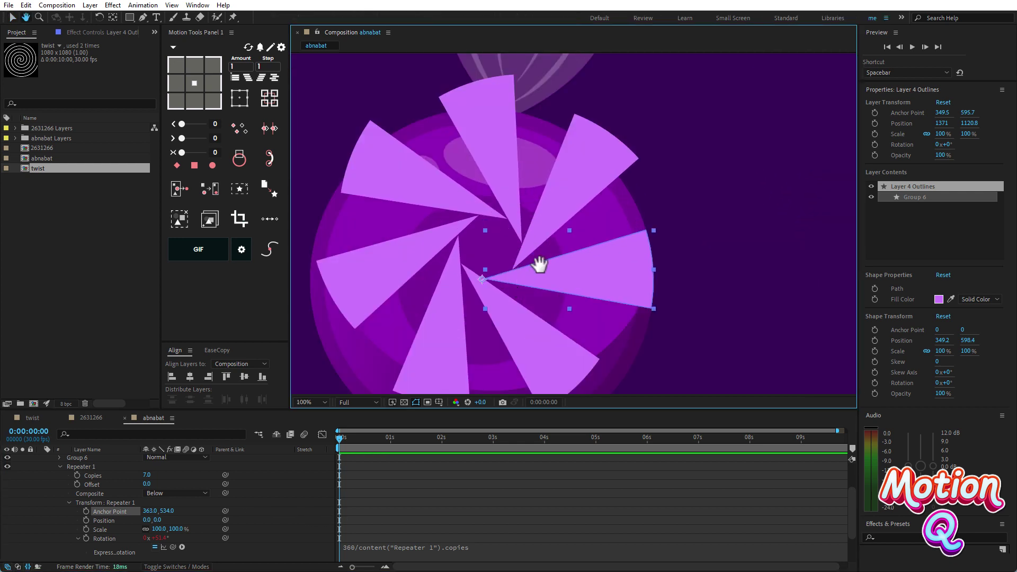
scroll(538, 261, "up", 1)
mouse_move(170, 512)
left_mouse_down()
mouse_move(218, 508)
mouse_move(150, 513)
left_mouse_up()
left_click_drag(150, 513, 144, 512)
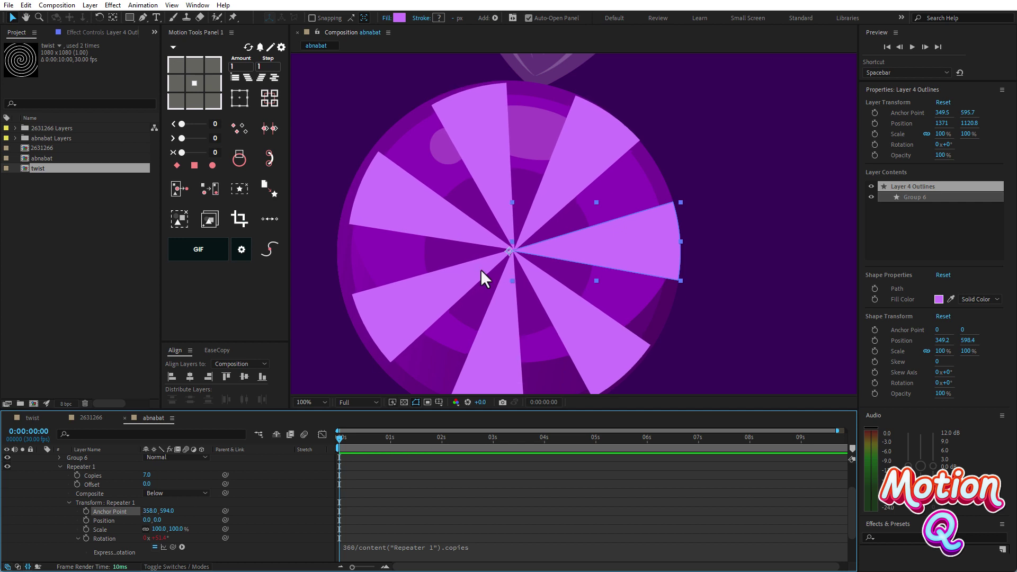
scroll(480, 271, "up", 1)
left_click_drag(484, 302, 548, 250)
scroll(612, 248, "down", 1)
scroll(612, 248, "down", 1)
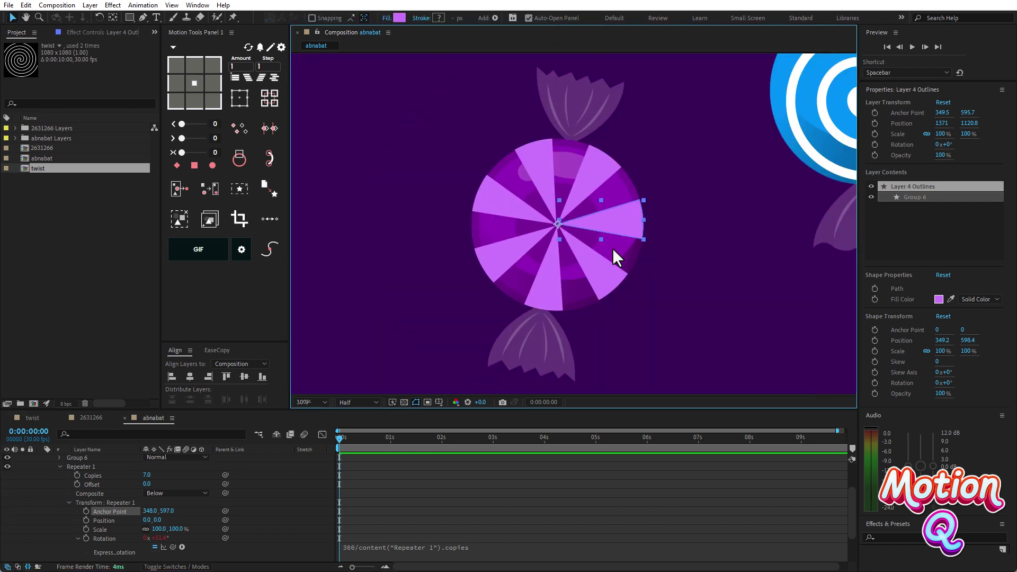
Step: Collapse the Repeater's properties and add a Twist operator to the contents of Layer 4 Outlines
scroll(612, 248, "up", 1)
left_click(69, 502)
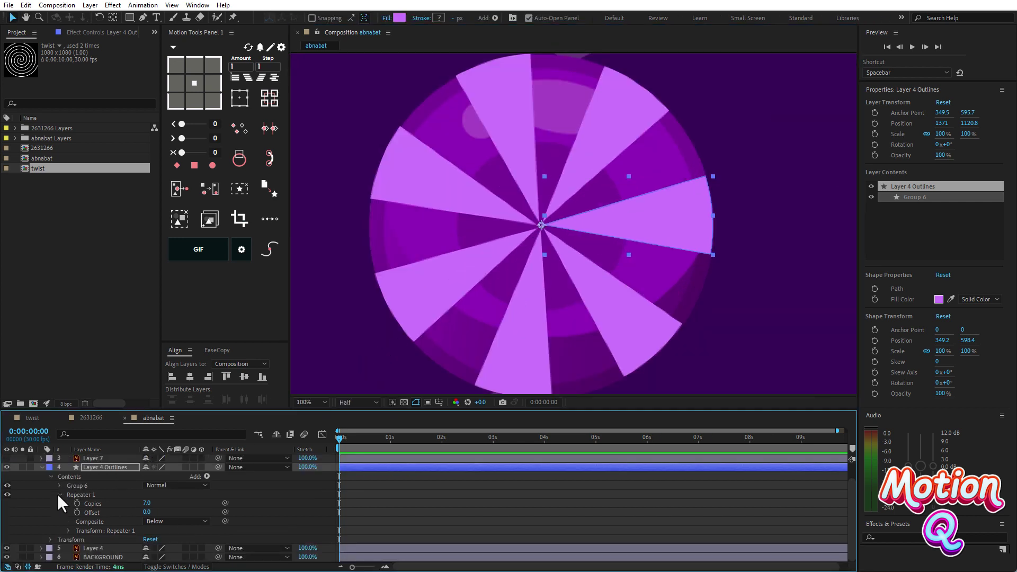
left_click(59, 495)
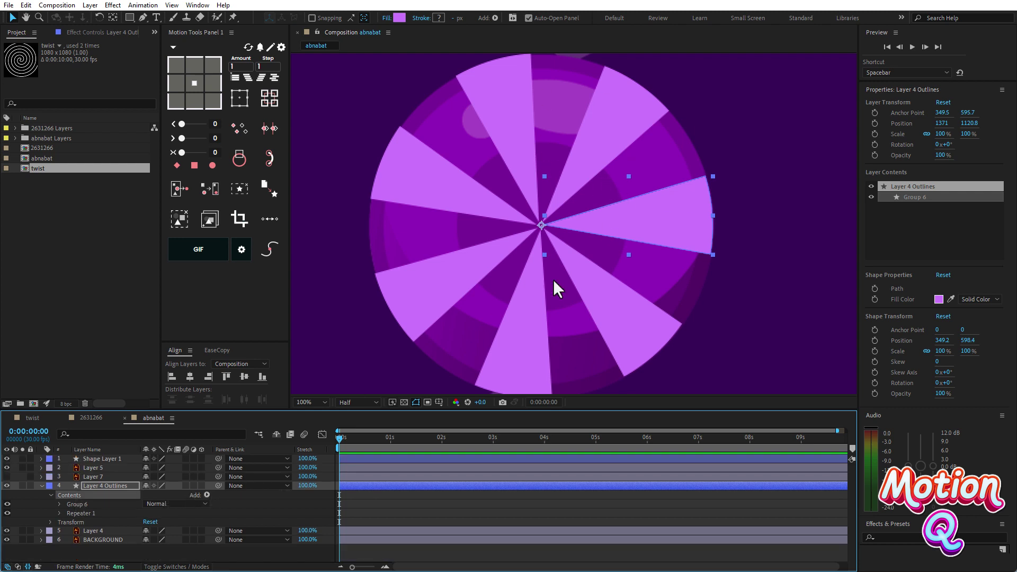
scroll(575, 223, "down", 2)
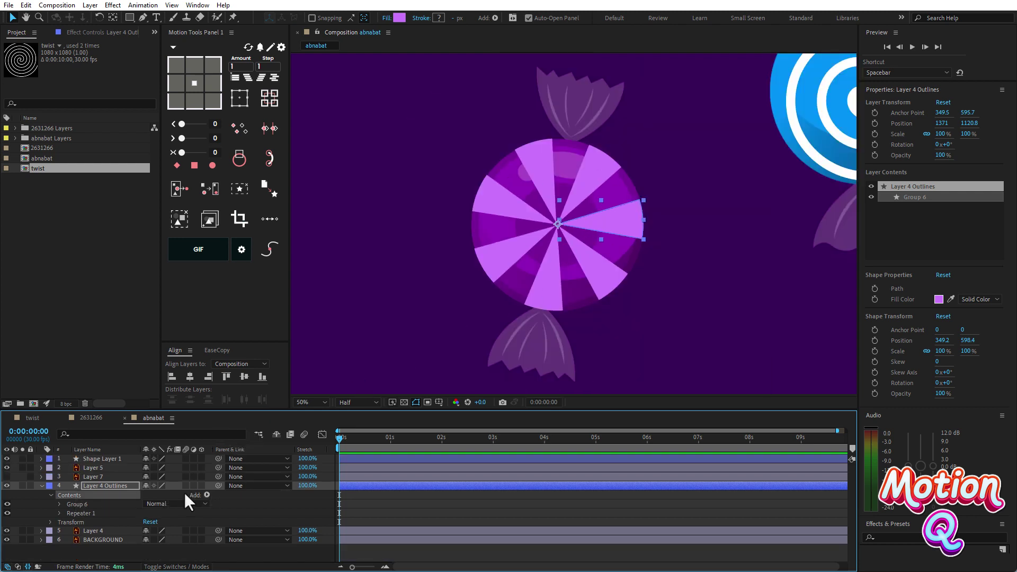
left_click(207, 495)
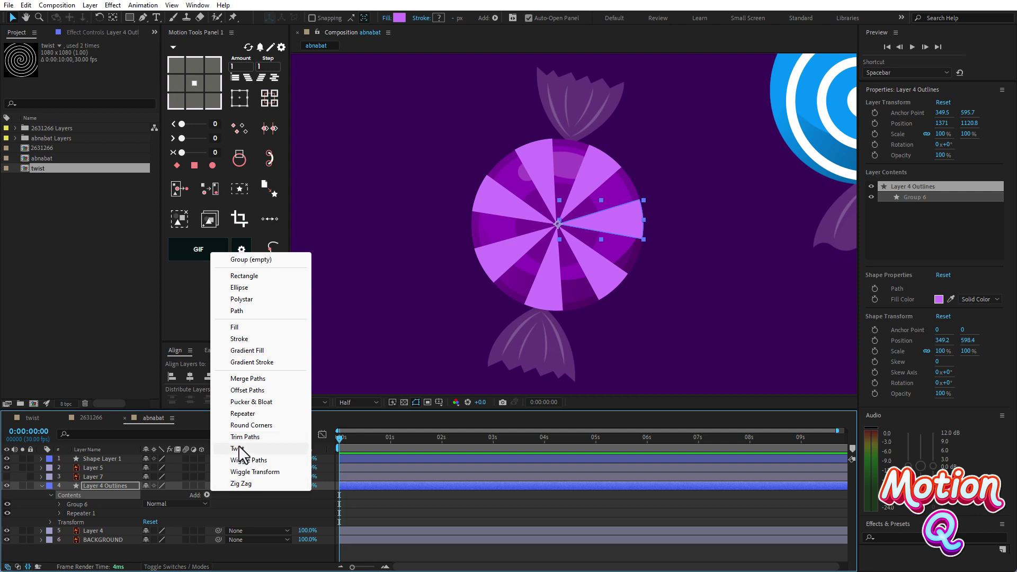
left_click(238, 449)
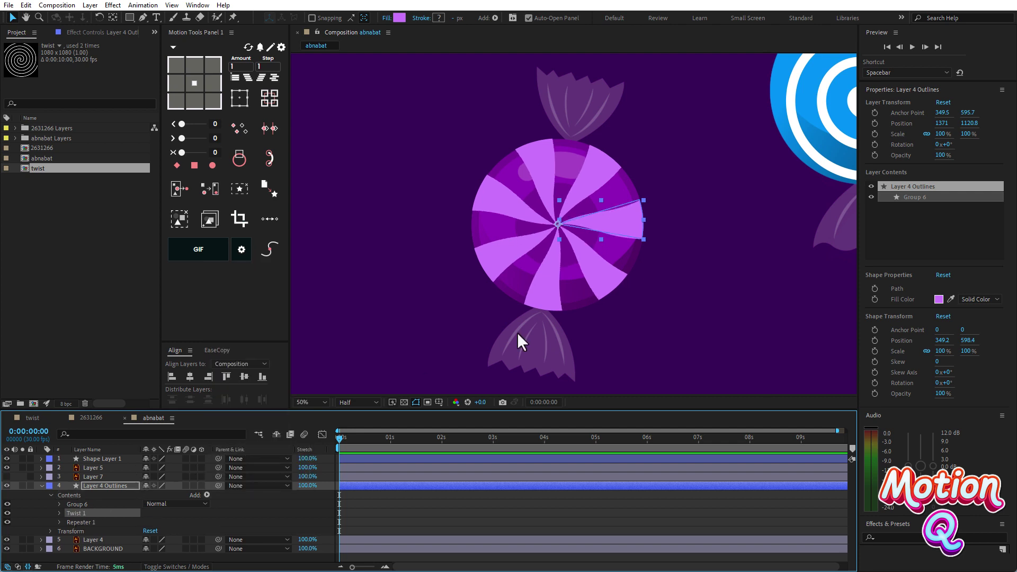
Step: Set the angle of the candy wedges' Twist operator to 30 and deselect the layer
left_click(59, 513)
left_click_drag(147, 521, 158, 521)
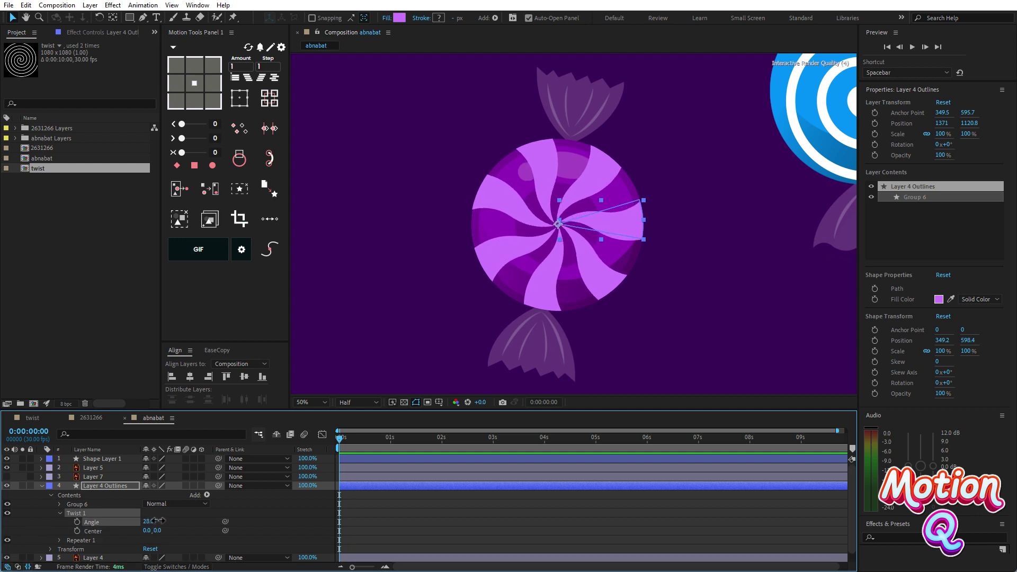
left_click(197, 530)
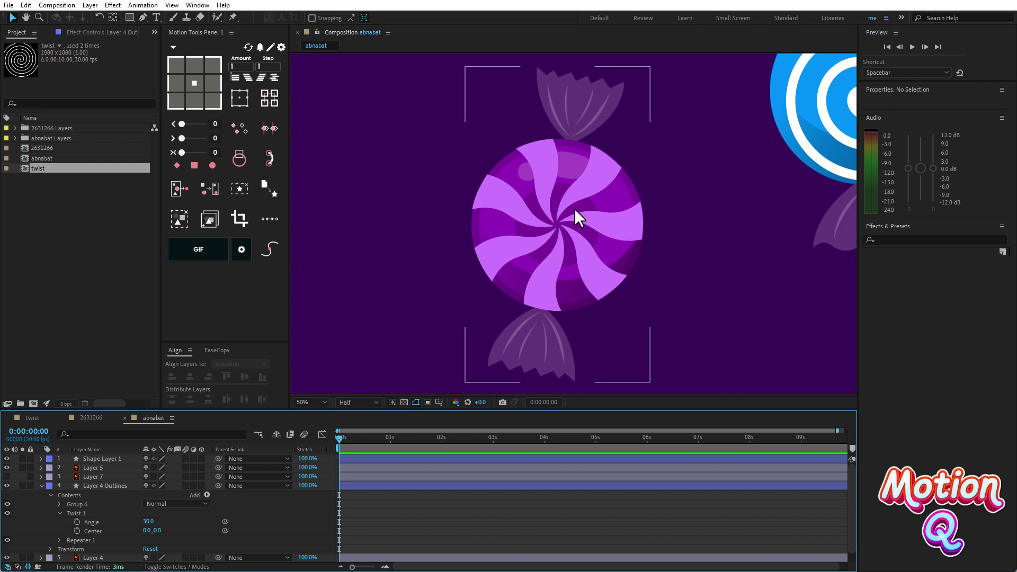
Step: Frame both candies at 25% zoom and set the preview resolution to Full
scroll(609, 213, "down", 2)
key("space")
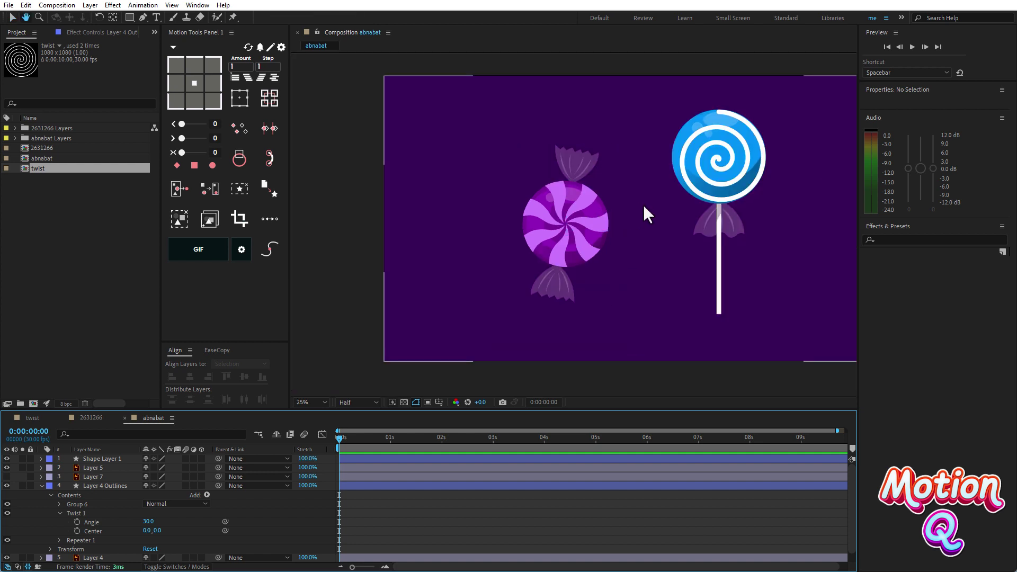
left_click_drag(643, 204, 579, 207)
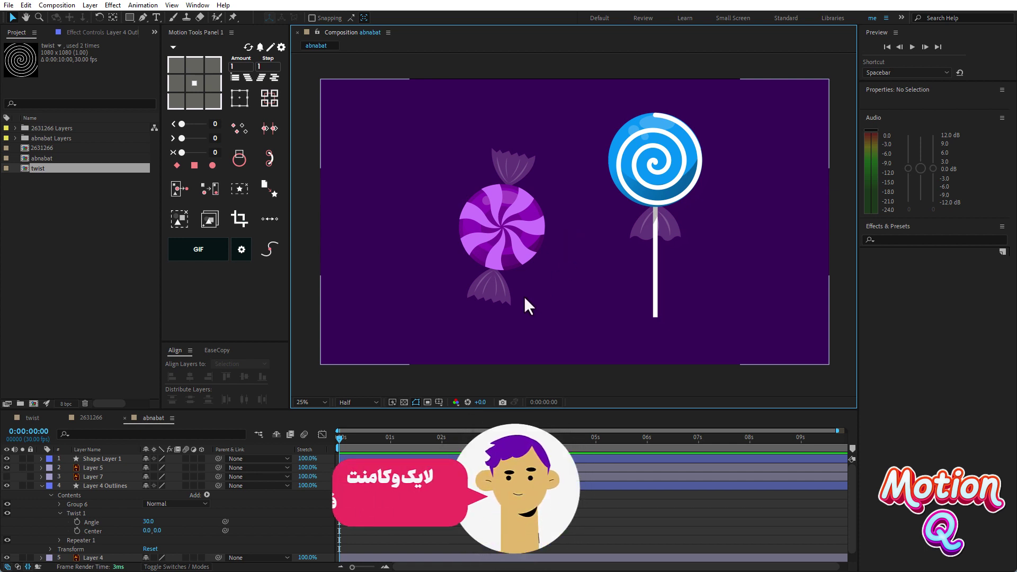
left_click(354, 402)
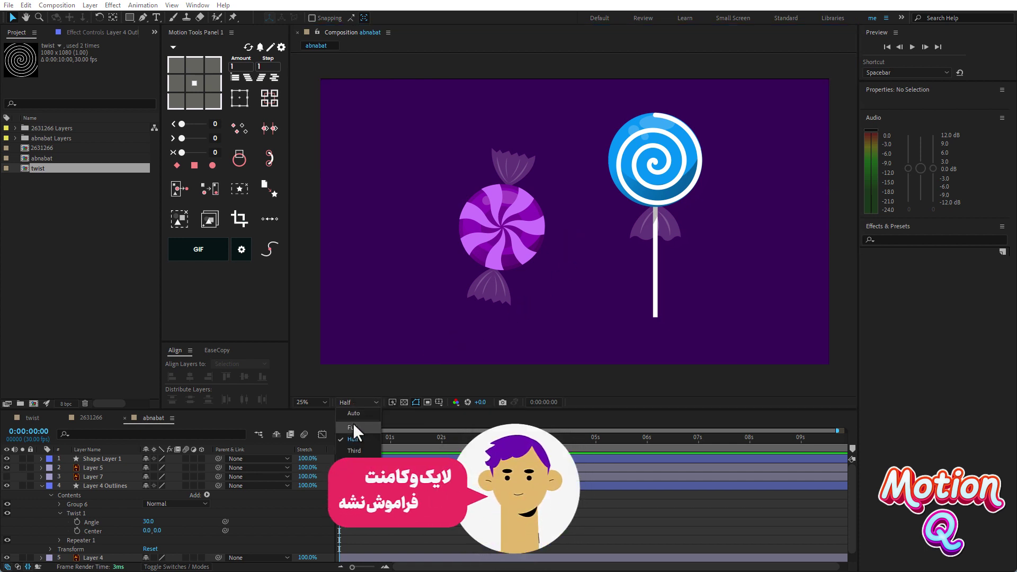
left_click(353, 423)
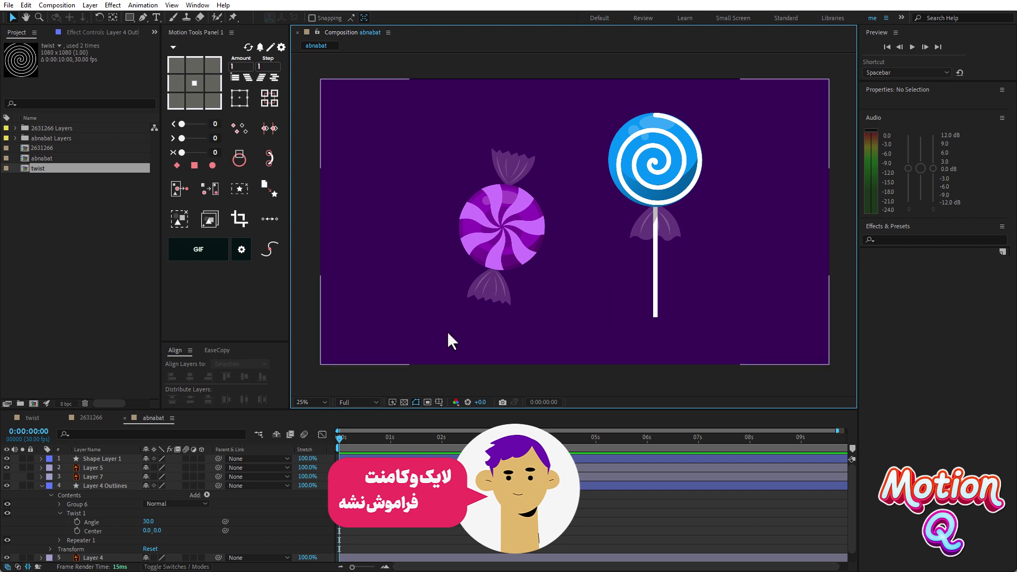